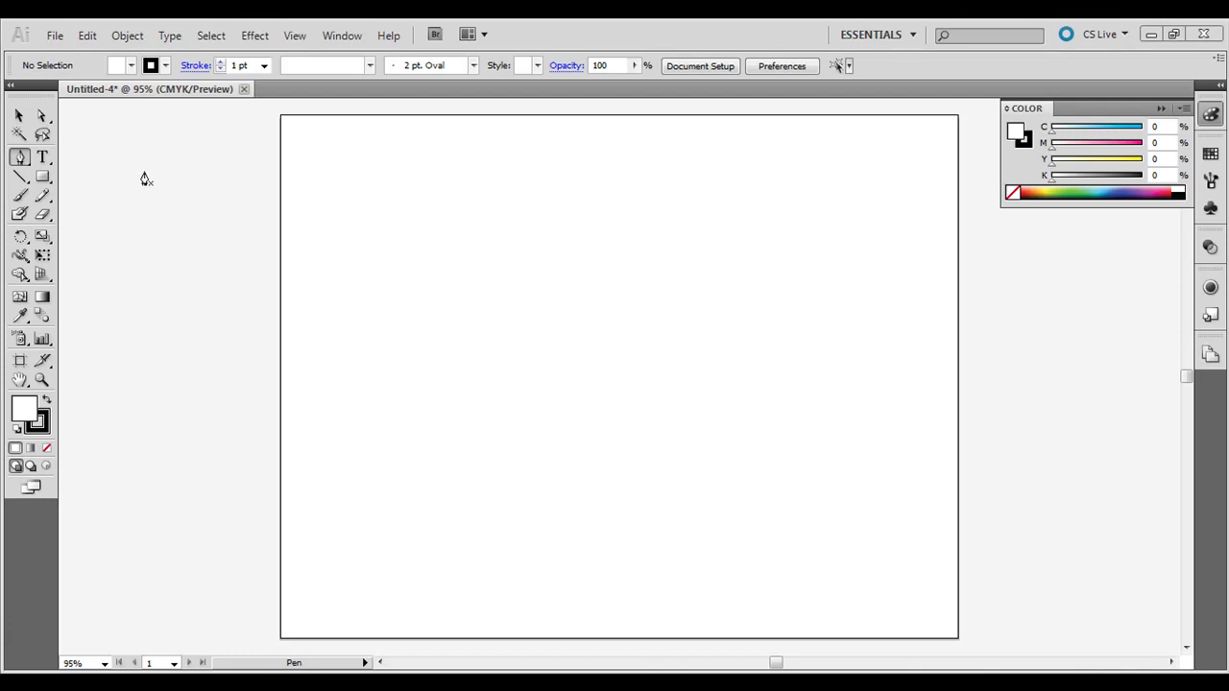
Draw a two-anchor Pen arc bowing left near the top centre of the artboard
{"action": "mouse_move", "coordinate": [20, 156]}
{"action": "left_mouse_down"}
{"action": "mouse_move", "coordinate": [69, 170]}
{"action": "mouse_move", "coordinate": [54, 165]}
{"action": "left_mouse_up"}
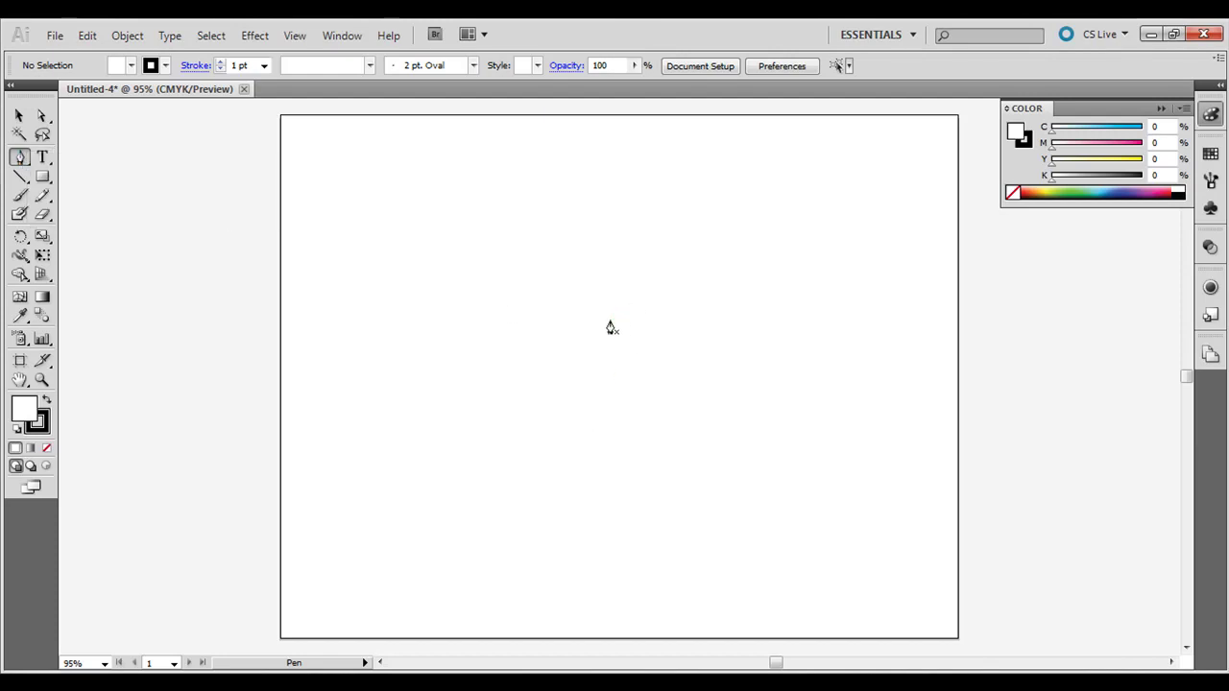
{"action": "left_click", "coordinate": [595, 359]}
{"action": "left_click", "coordinate": [596, 228]}
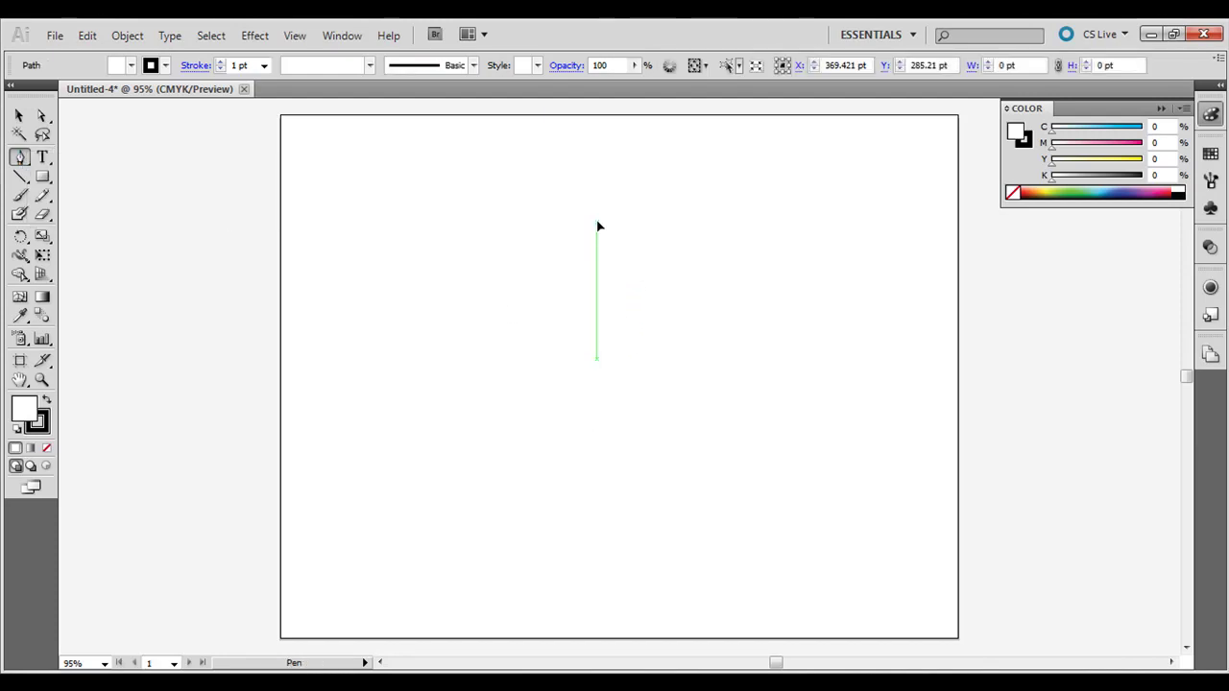
{"action": "mouse_move", "coordinate": [597, 226]}
{"action": "left_mouse_down"}
{"action": "mouse_move", "coordinate": [665, 146]}
{"action": "mouse_move", "coordinate": [658, 165]}
{"action": "left_mouse_up"}
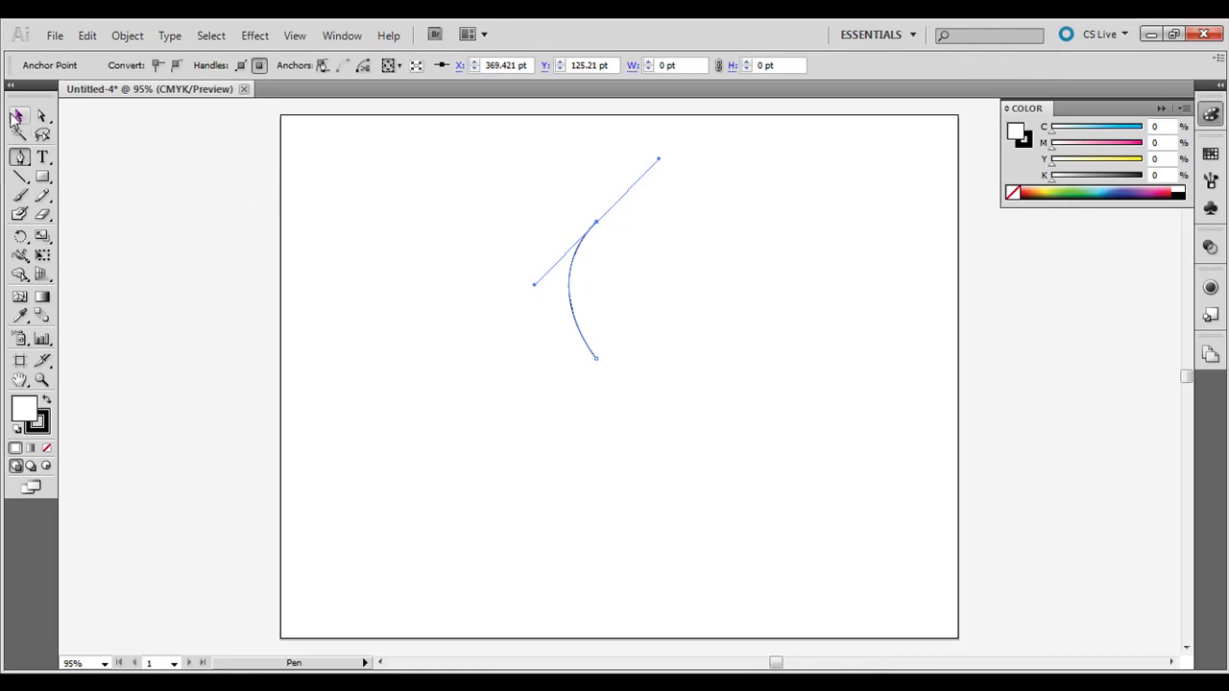
{"action": "left_click", "coordinate": [17, 116]}
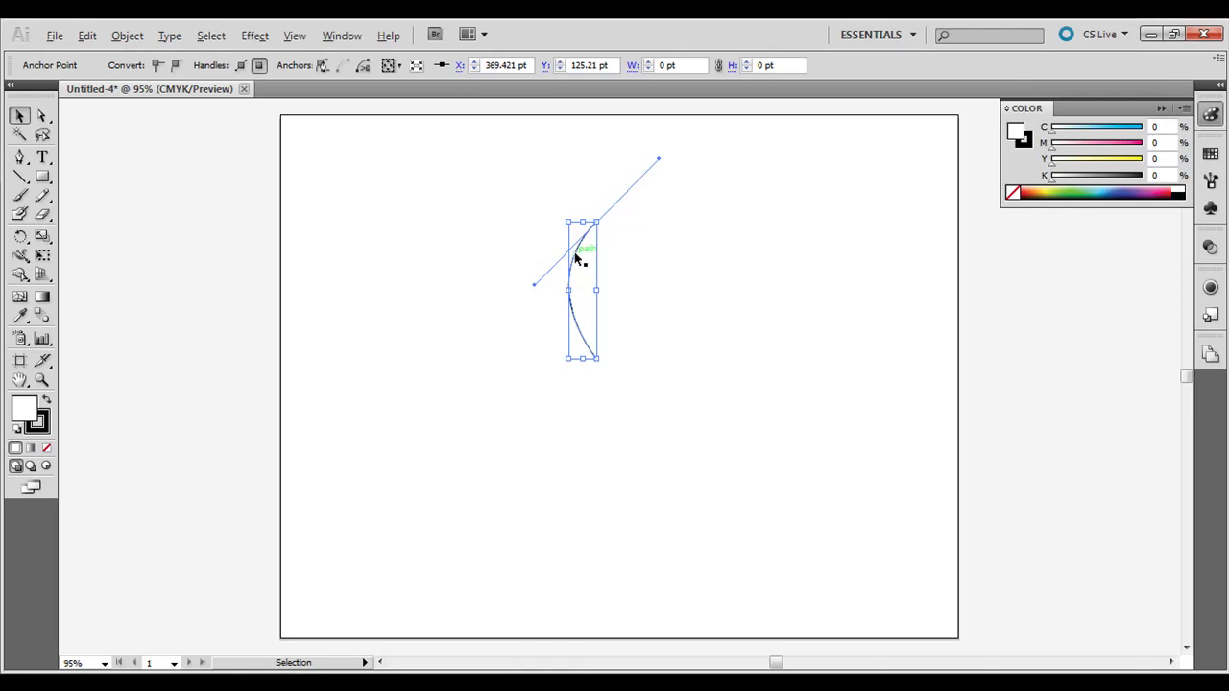
Alt-drag a copy of the arc to the right and reflect it across the vertical axis
{"action": "left_click_drag", "start_coordinate": [575, 254], "coordinate": [629, 257]}
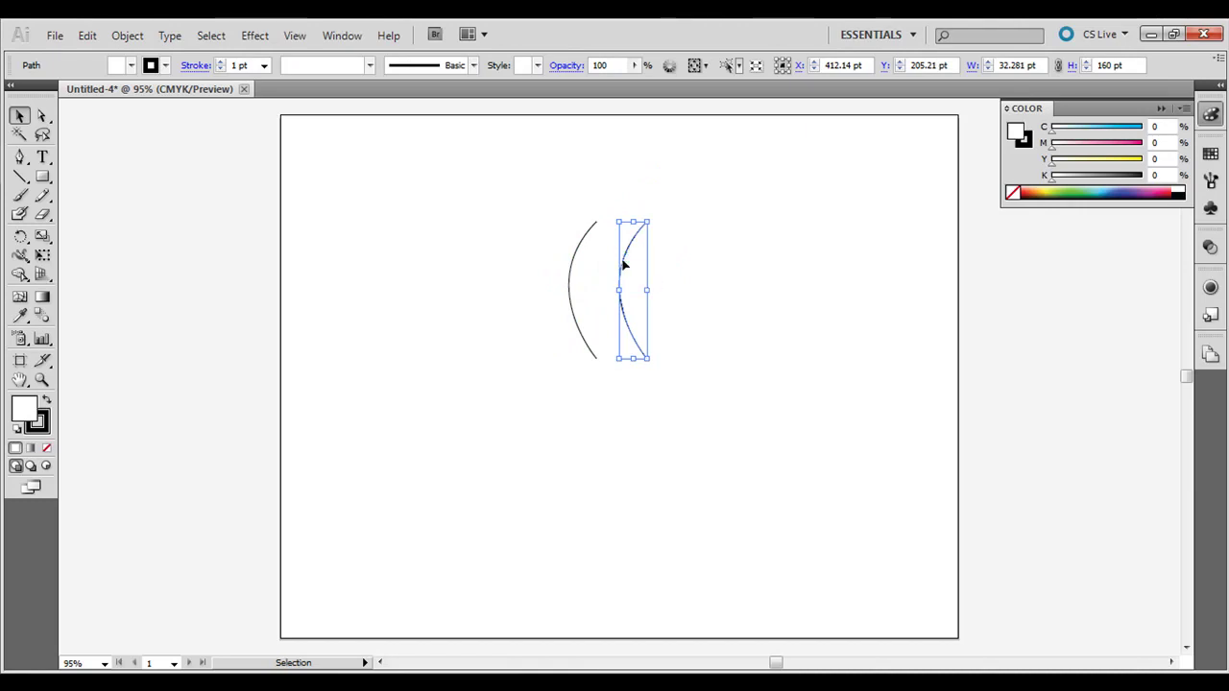
{"action": "right_click", "coordinate": [625, 252]}
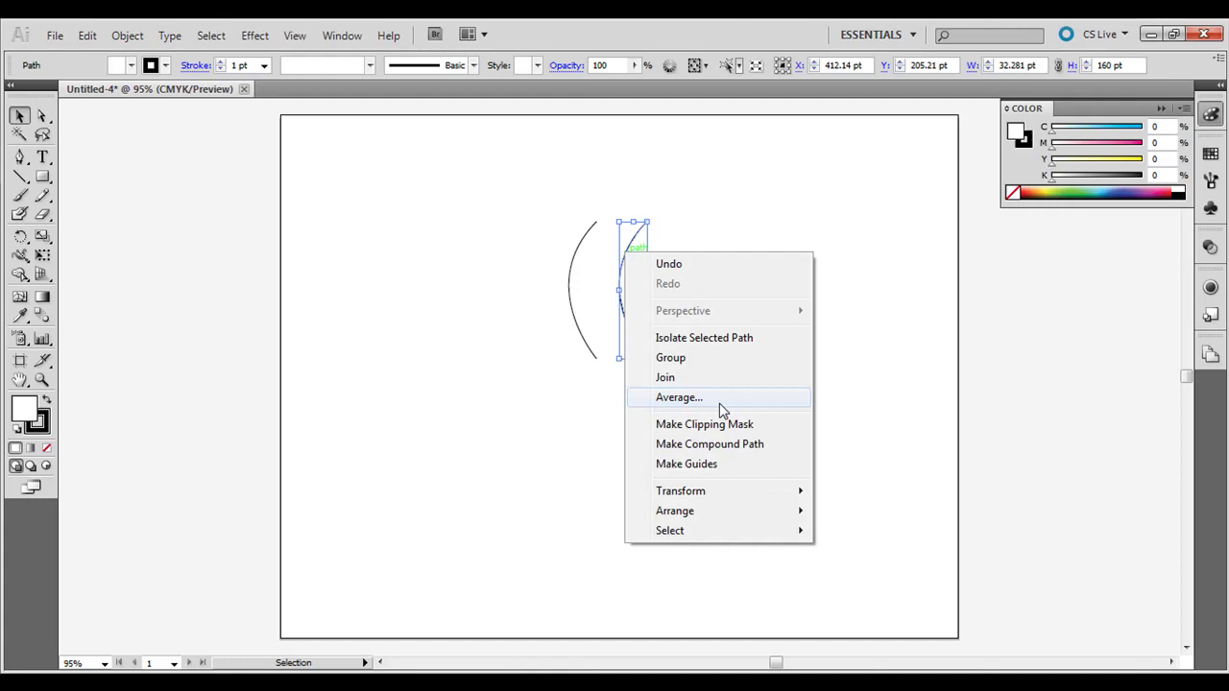
{"action": "mouse_move", "coordinate": [680, 491]}
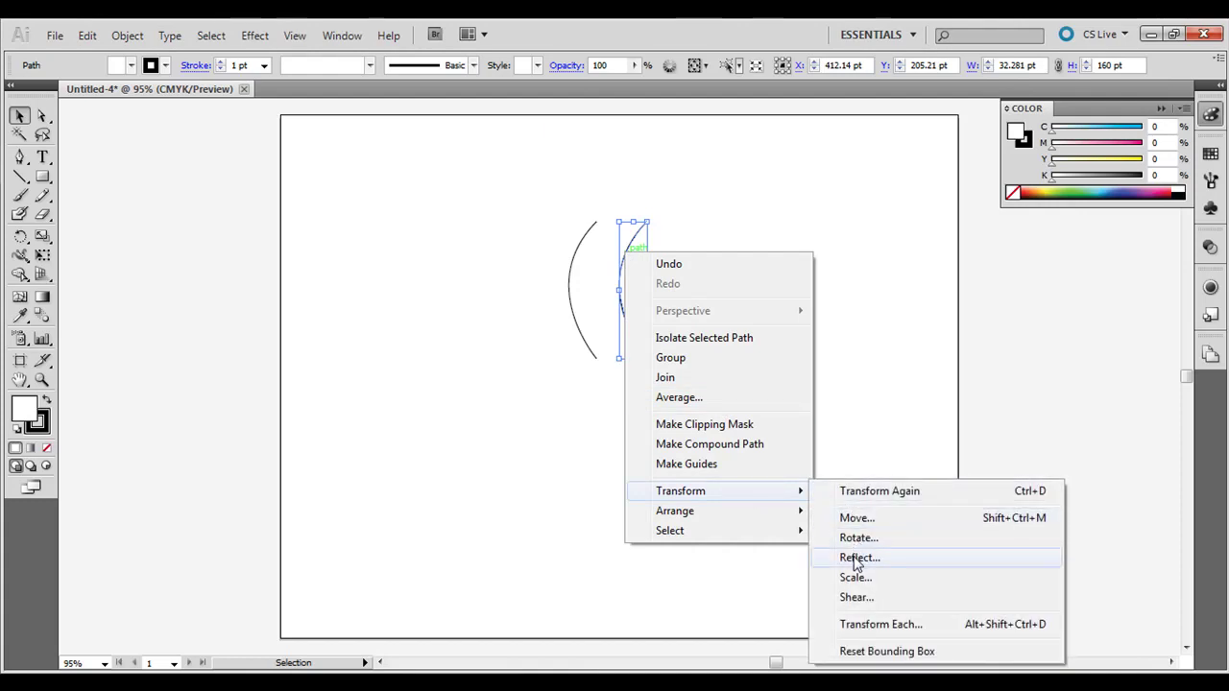
{"action": "left_click", "coordinate": [852, 557]}
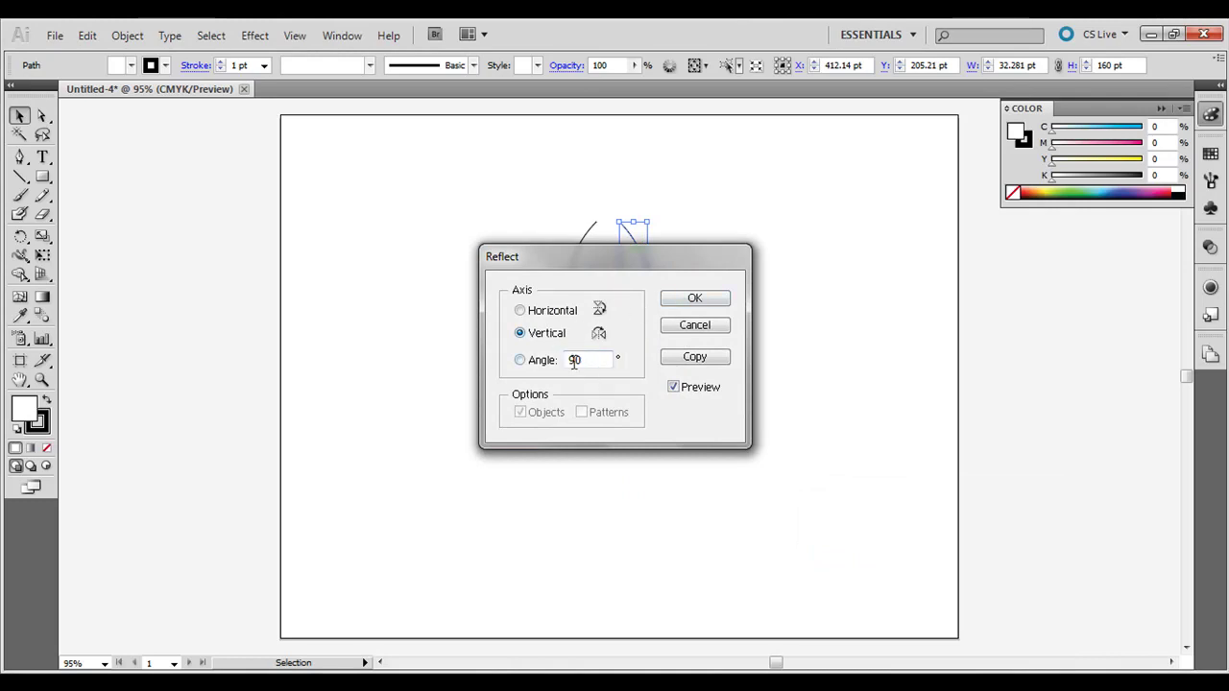
{"action": "left_click", "coordinate": [695, 299]}
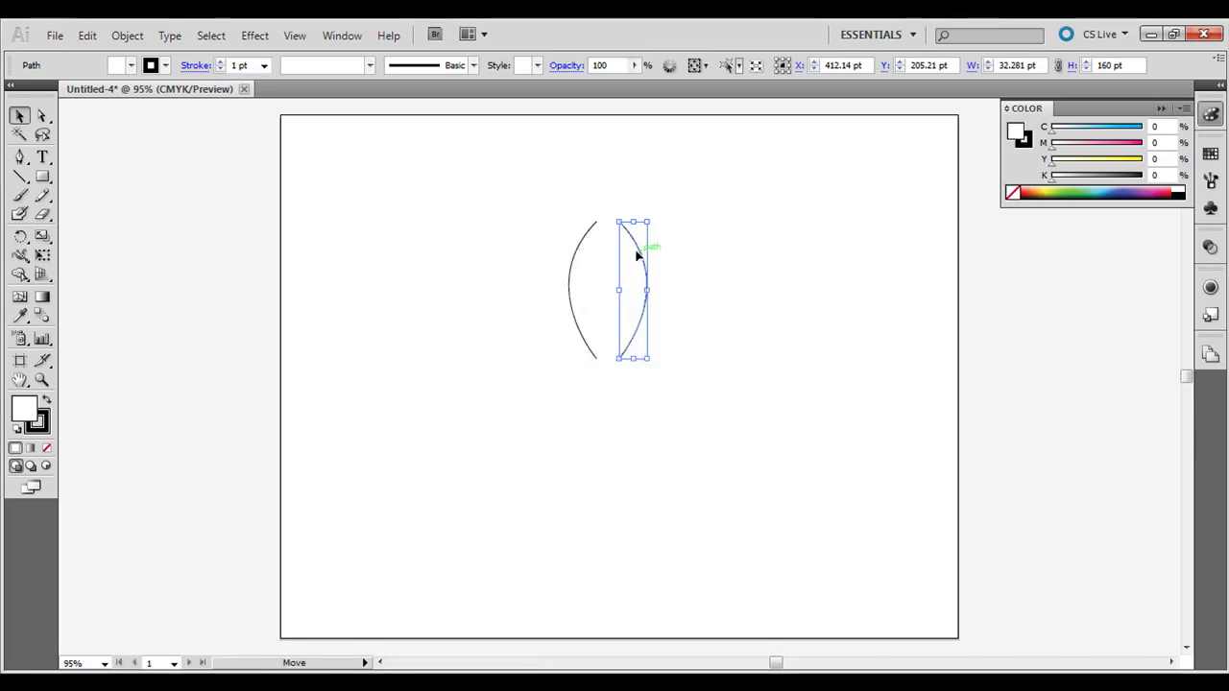
Slide the flipped arc onto the original and join the two top anchors
{"action": "left_click_drag", "start_coordinate": [641, 252], "coordinate": [620, 255]}
{"action": "left_click", "coordinate": [522, 227]}
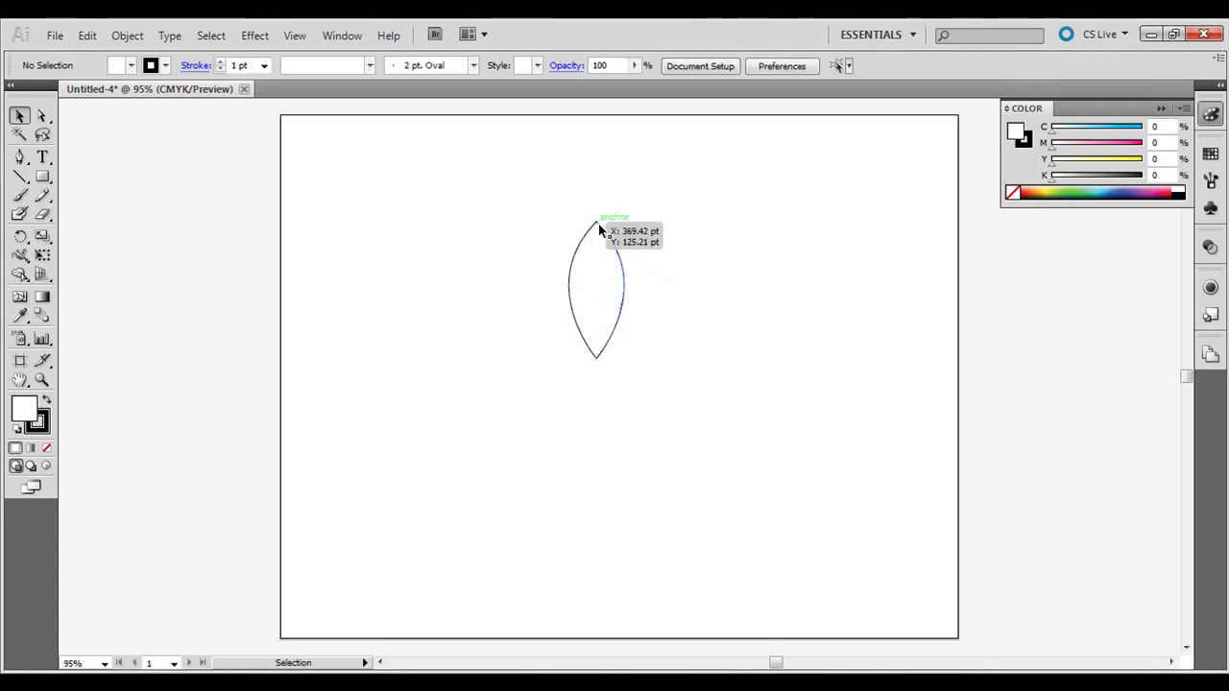
{"action": "left_click", "coordinate": [42, 115]}
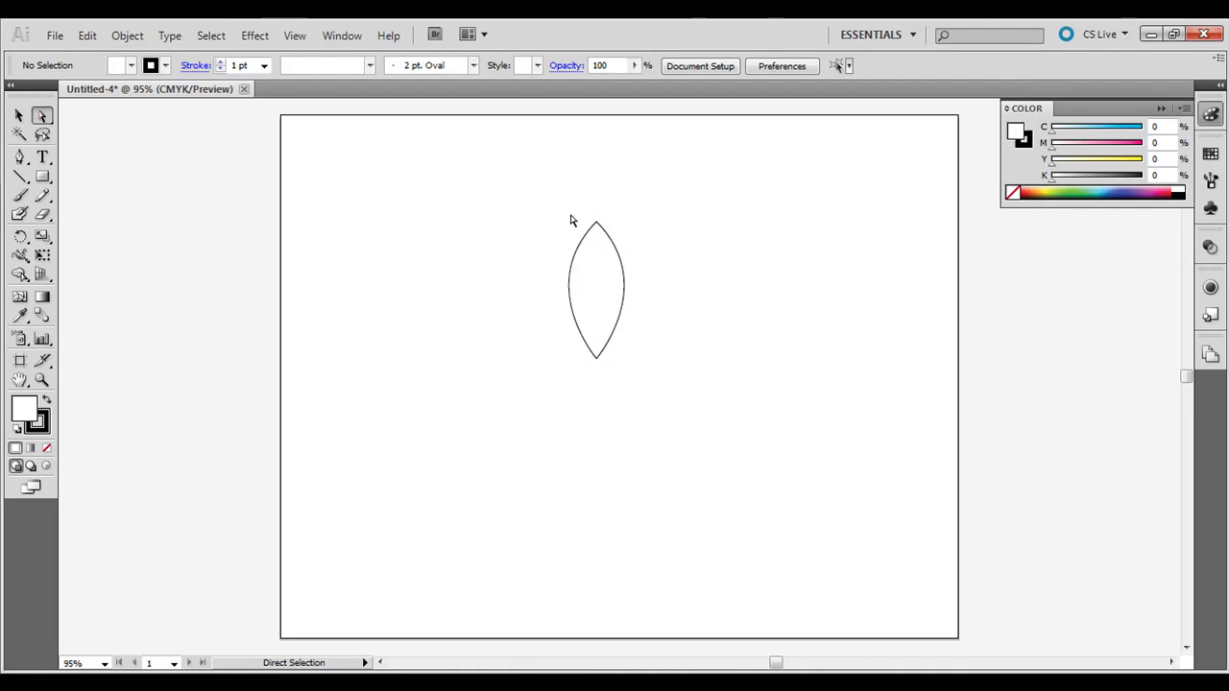
{"action": "left_click_drag", "start_coordinate": [552, 181], "coordinate": [640, 240]}
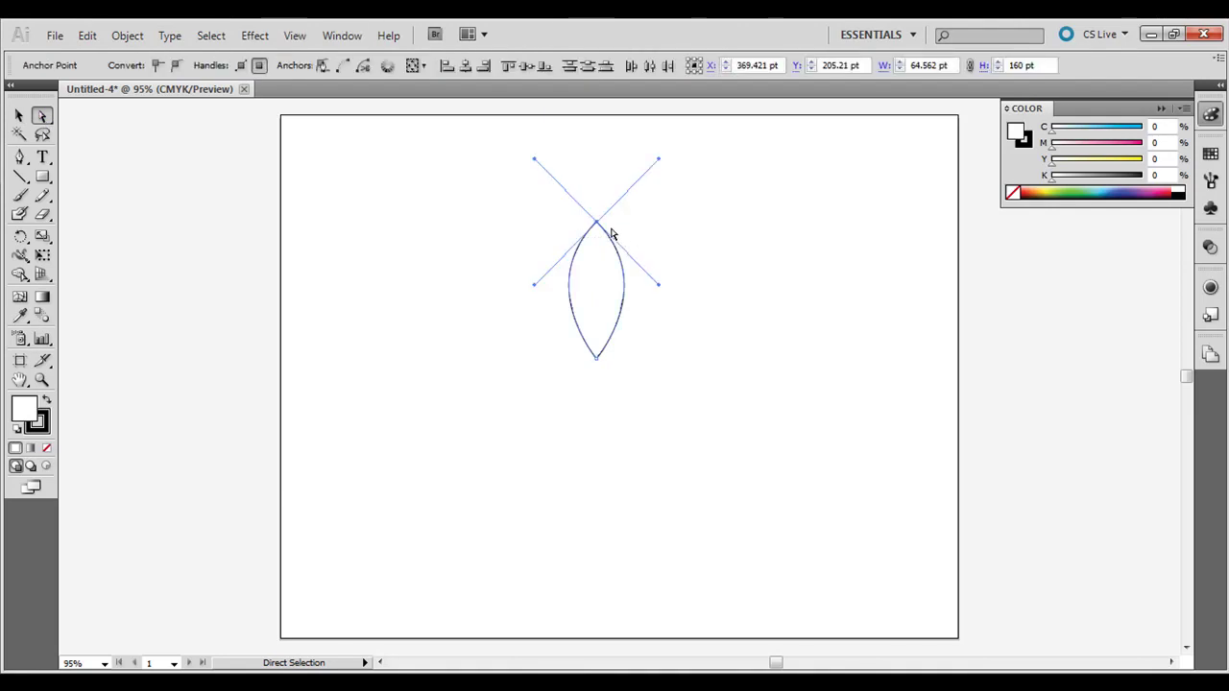
{"action": "right_click", "coordinate": [596, 224]}
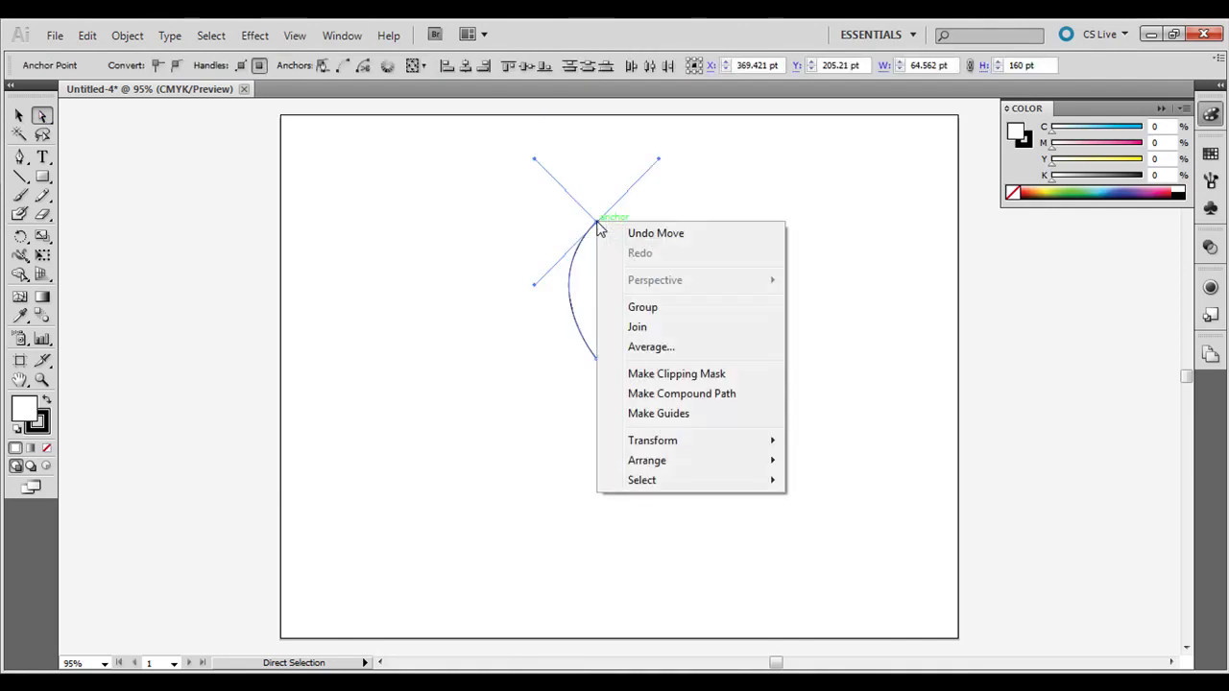
{"action": "left_click", "coordinate": [680, 326]}
Join the two bottom anchors to close the leaf shape, then deselect it
{"action": "left_click_drag", "start_coordinate": [548, 458], "coordinate": [626, 355]}
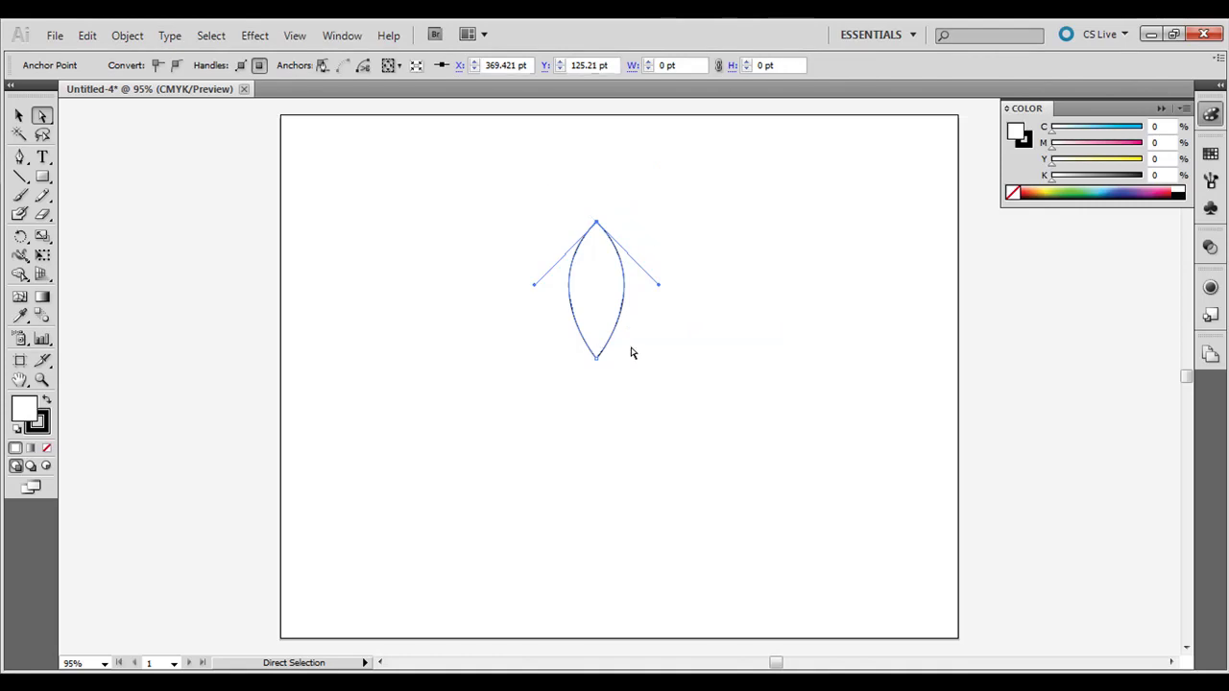
{"action": "right_click", "coordinate": [596, 358]}
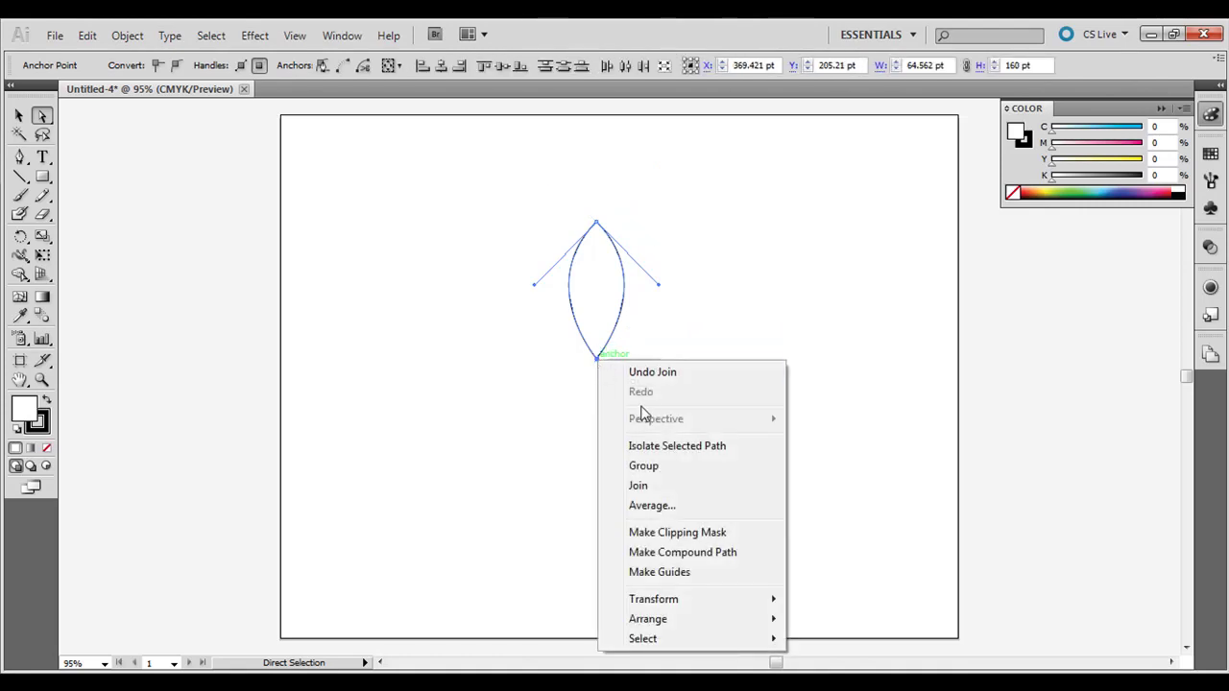
{"action": "left_click", "coordinate": [632, 484]}
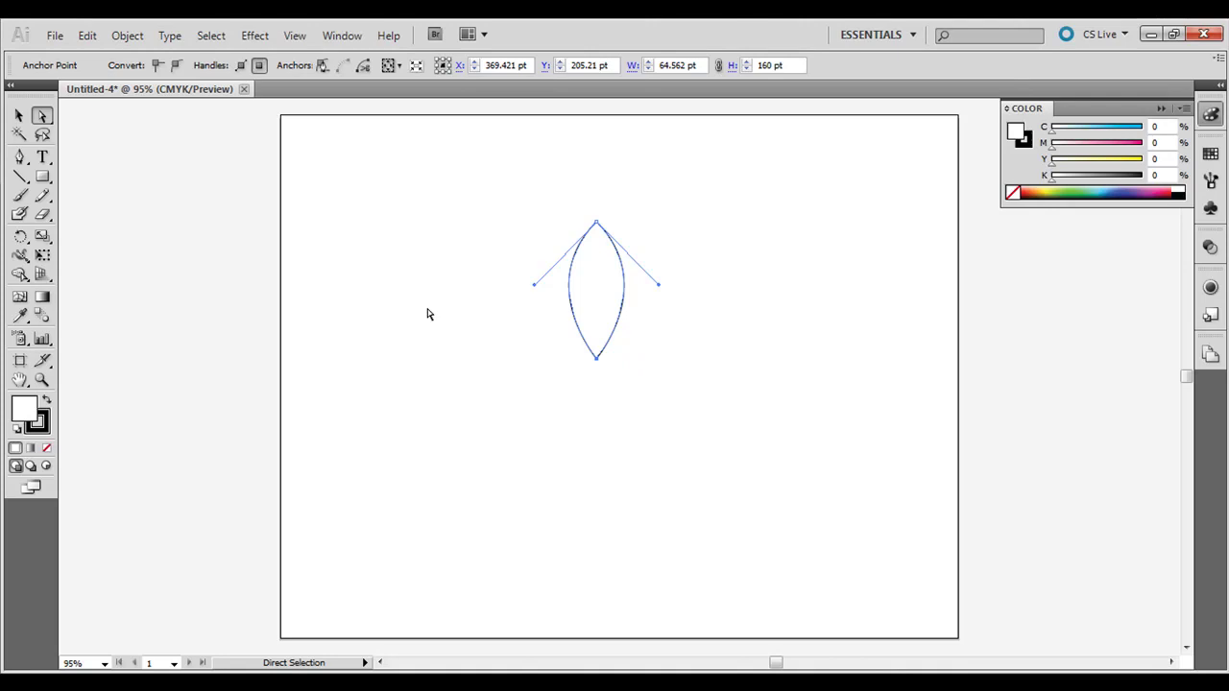
{"action": "left_click", "coordinate": [19, 116]}
{"action": "left_click", "coordinate": [420, 266]}
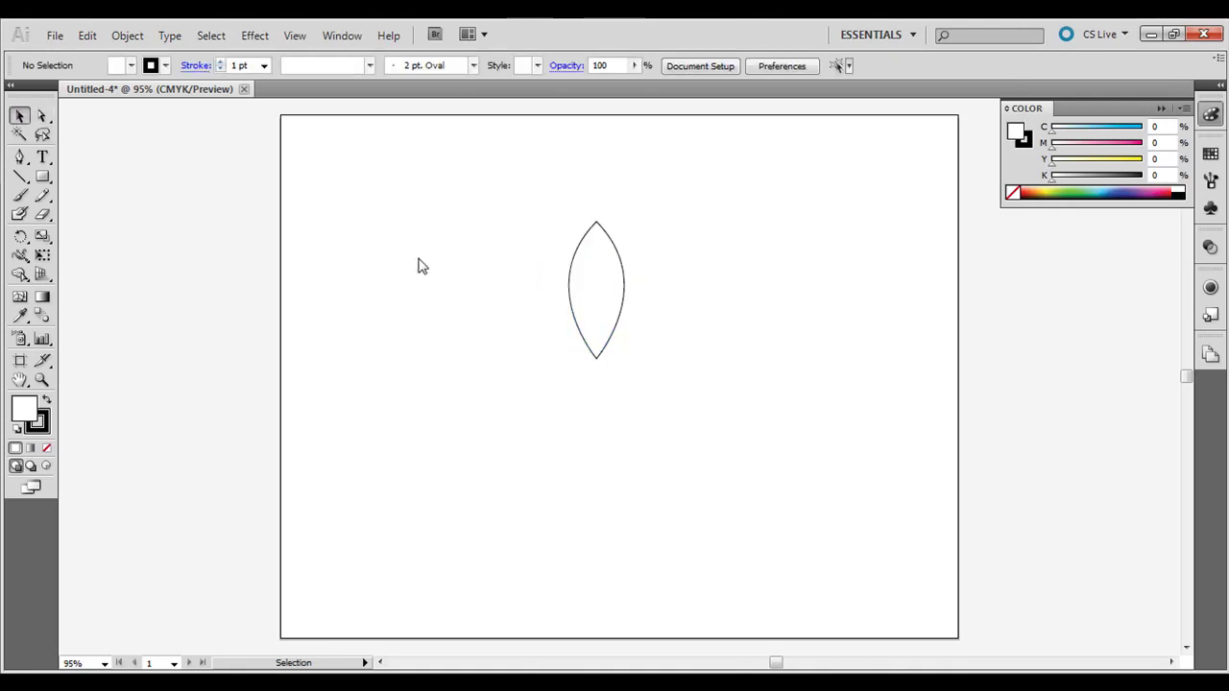
Set the leaf's stroke to None and its fill to green 4C9E2A
{"action": "left_click", "coordinate": [581, 246]}
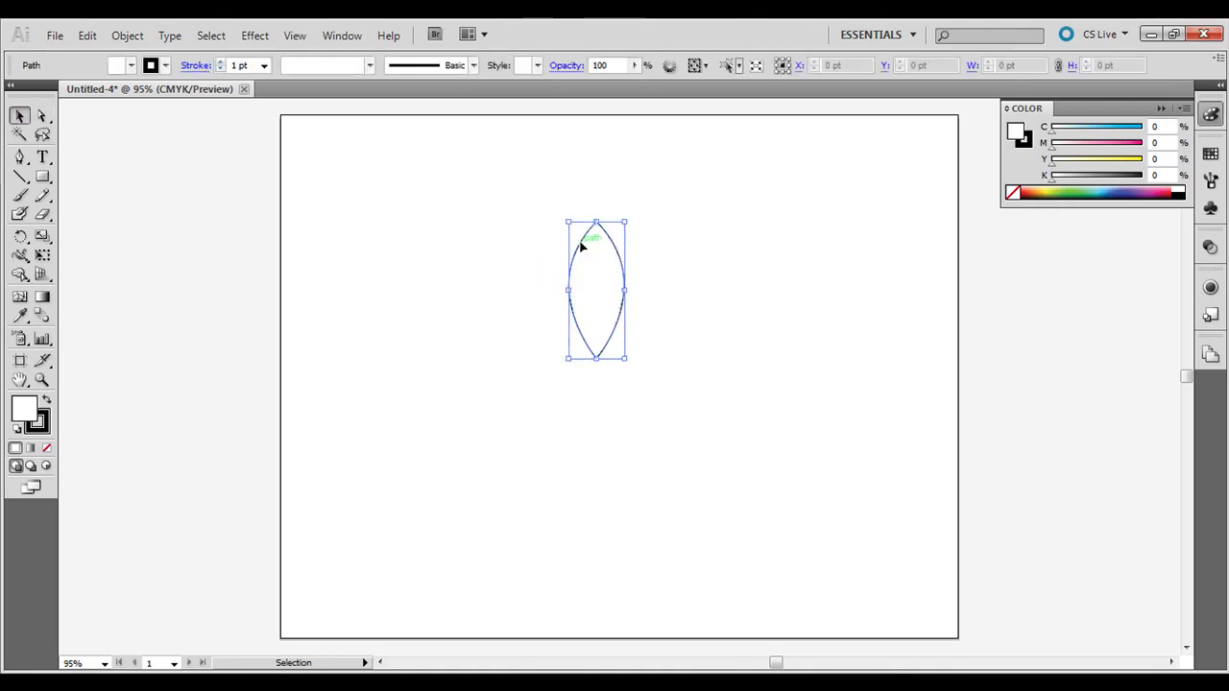
{"action": "left_click", "coordinate": [42, 422]}
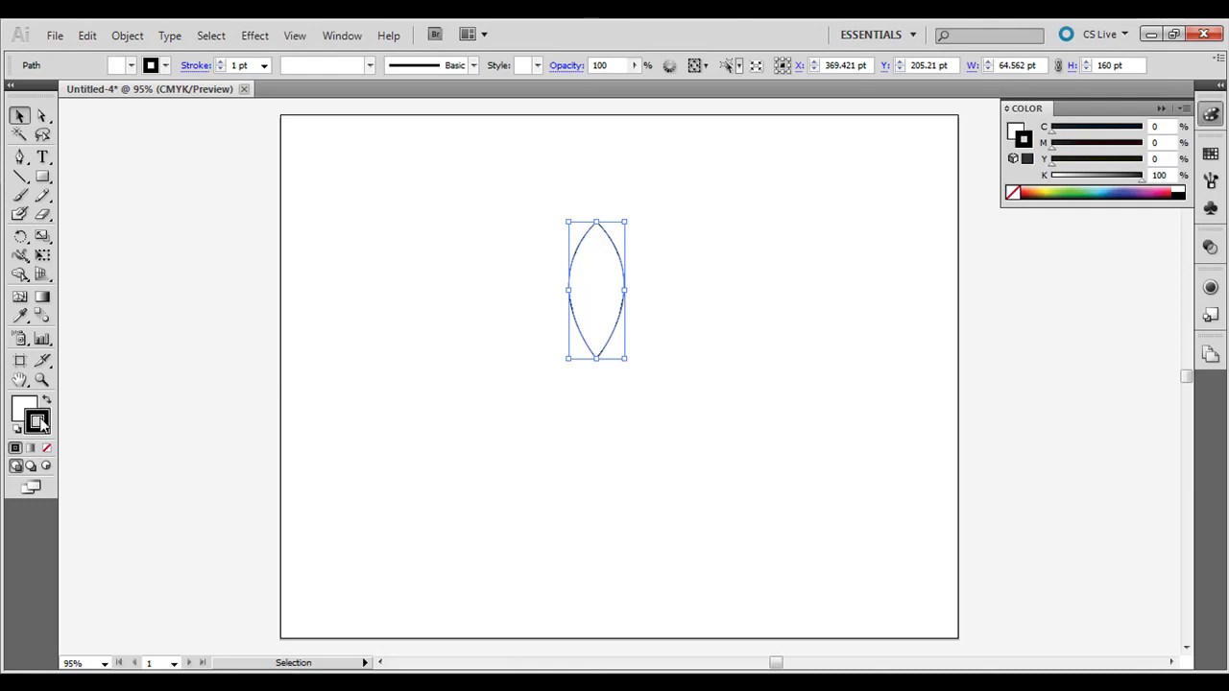
{"action": "left_click", "coordinate": [46, 447]}
{"action": "left_click", "coordinate": [21, 410]}
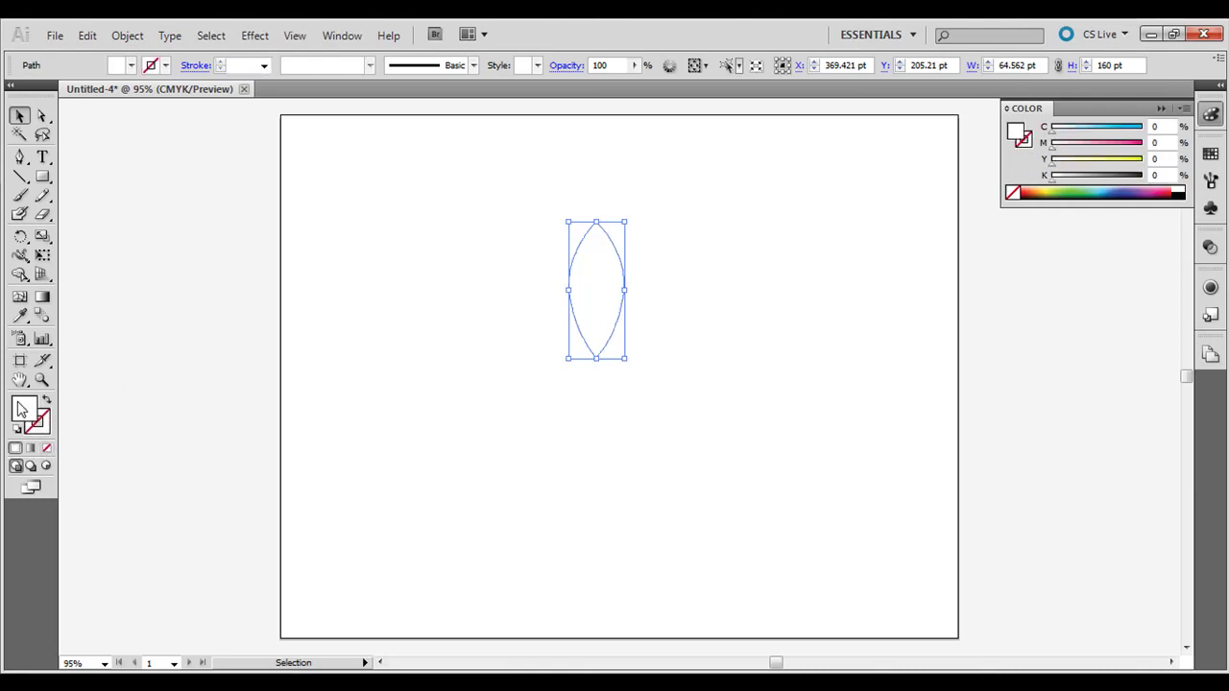
{"action": "double_click", "coordinate": [21, 410]}
{"action": "left_click", "coordinate": [556, 328]}
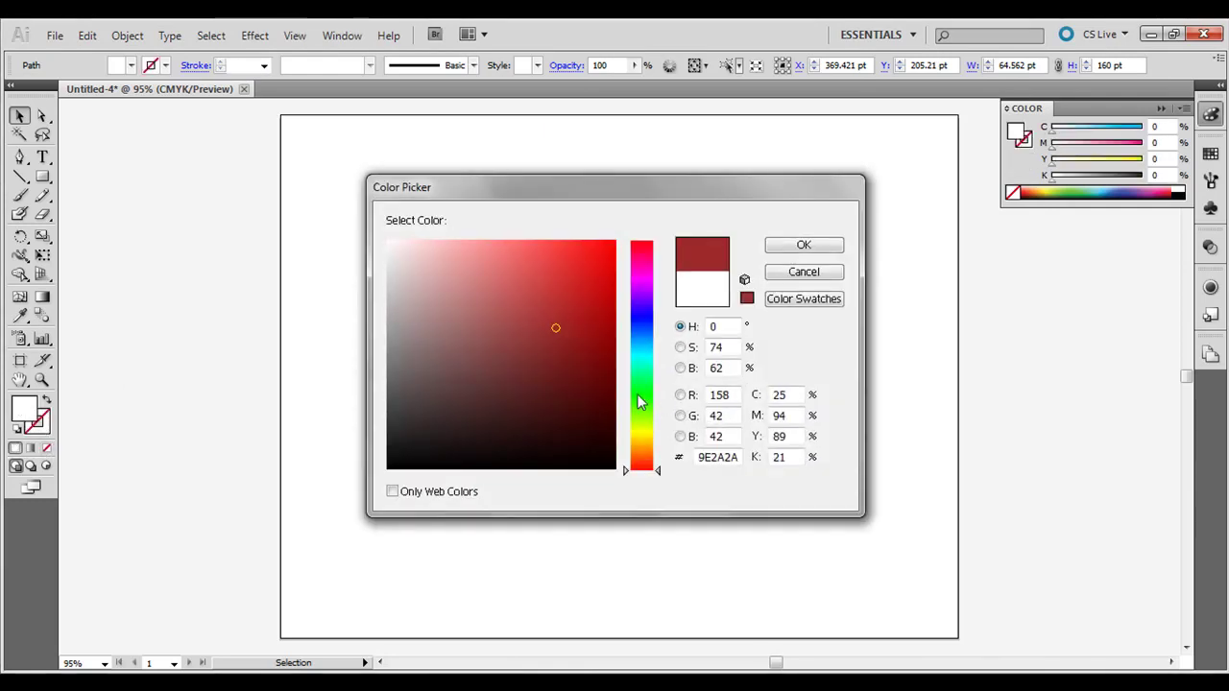
{"action": "left_click_drag", "start_coordinate": [637, 395], "coordinate": [635, 405]}
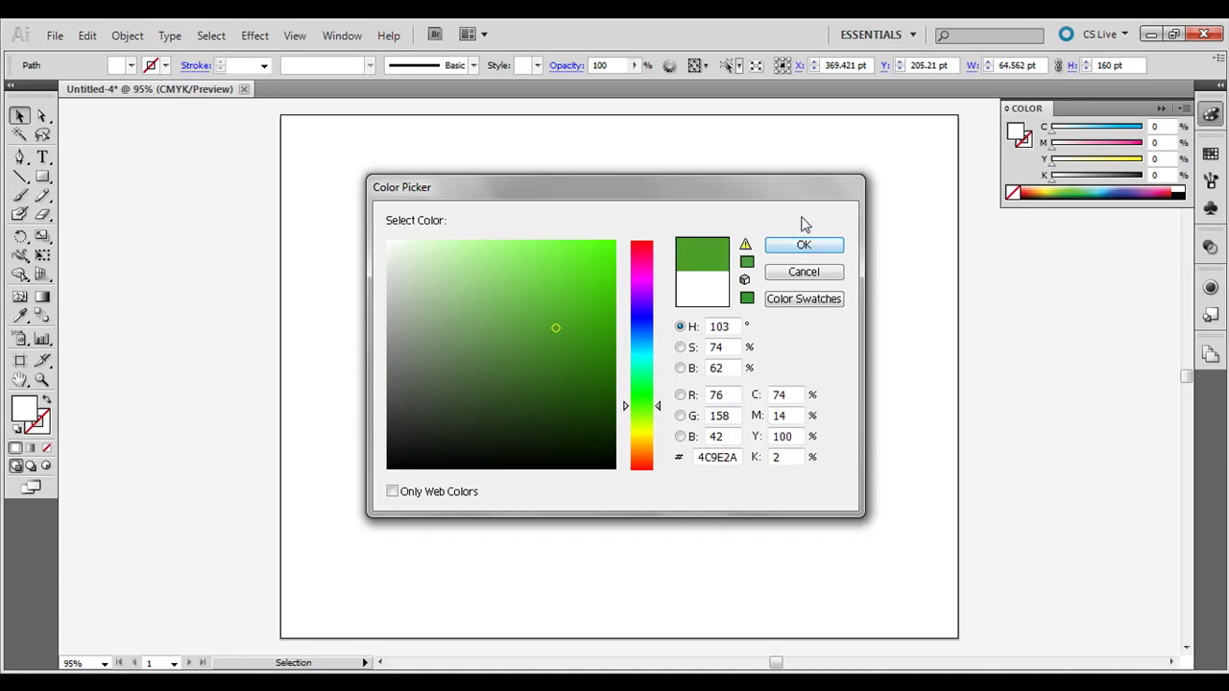
{"action": "left_click", "coordinate": [802, 246]}
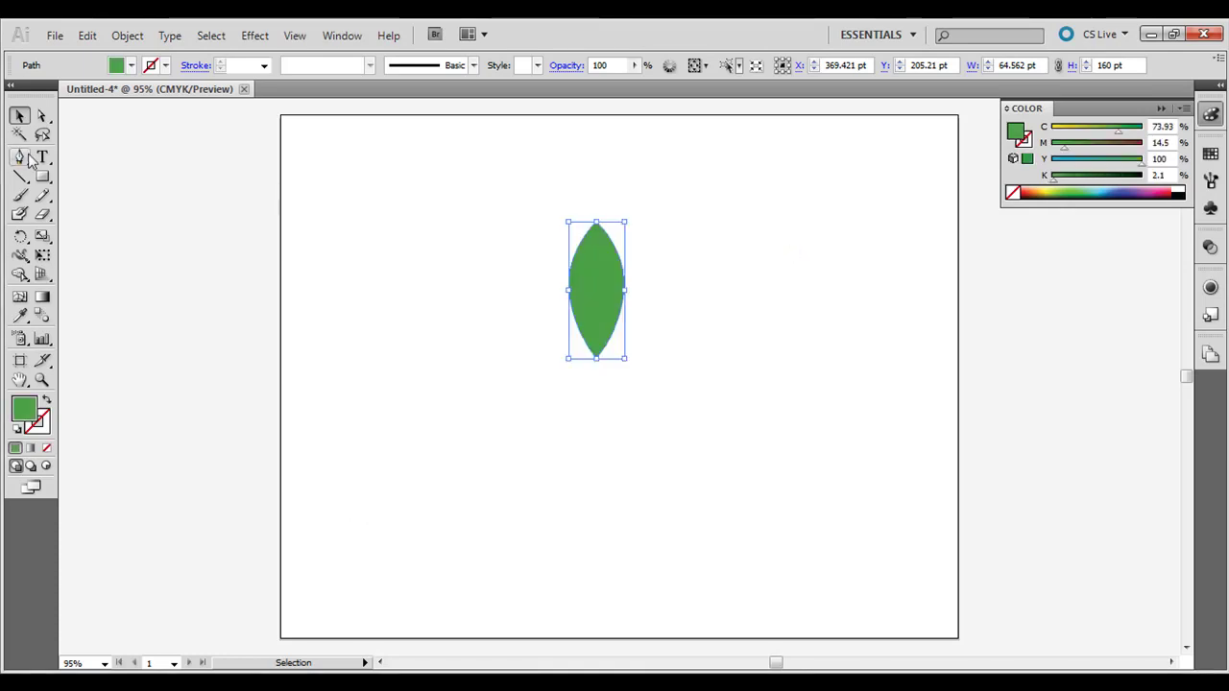
Rotate-copy the leaf 20° around its bottom tip, then repeat twice with Ctrl+D
{"action": "left_click", "coordinate": [21, 237]}
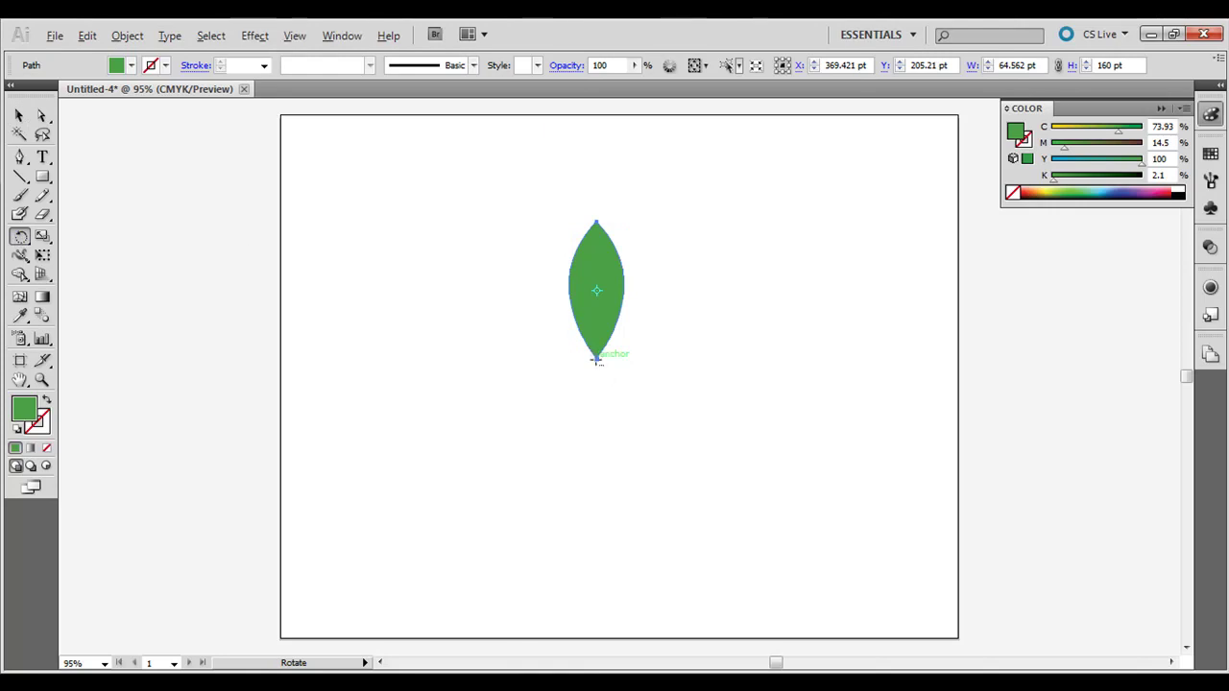
{"action": "left_click", "coordinate": [596, 358], "text": "alt"}
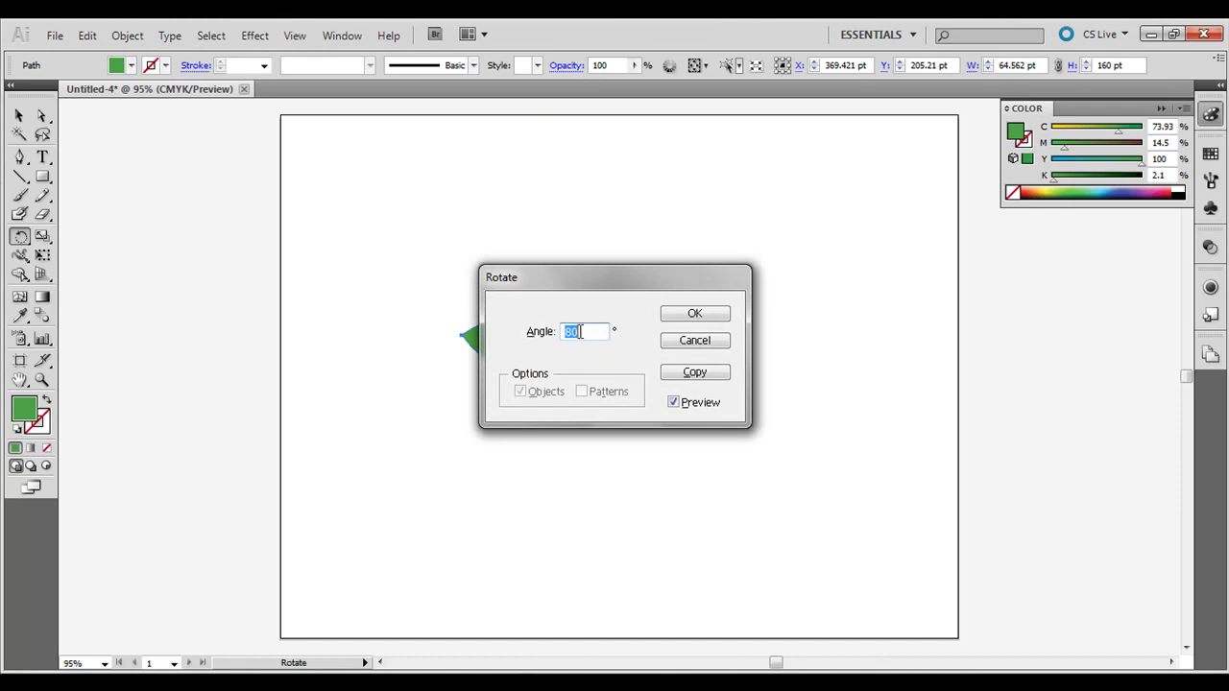
{"action": "type", "text": "20"}
{"action": "left_click", "coordinate": [697, 377]}
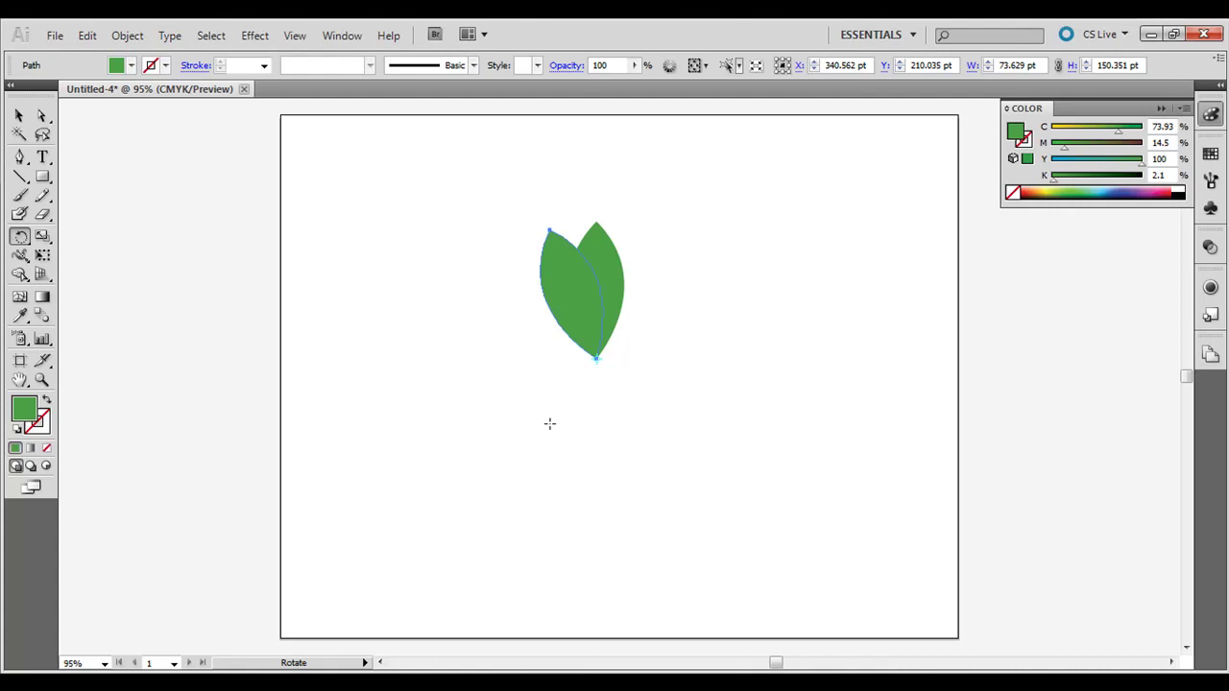
{"action": "key", "text": "ctrl+d"}
{"action": "key", "text": "ctrl+d"}
{"action": "key", "text": "ctrl+d"}
{"action": "key", "text": "ctrl+d"}
{"action": "key", "text": "ctrl+d"}
{"action": "key", "text": "ctrl+d"}
{"action": "key", "text": "ctrl+d"}
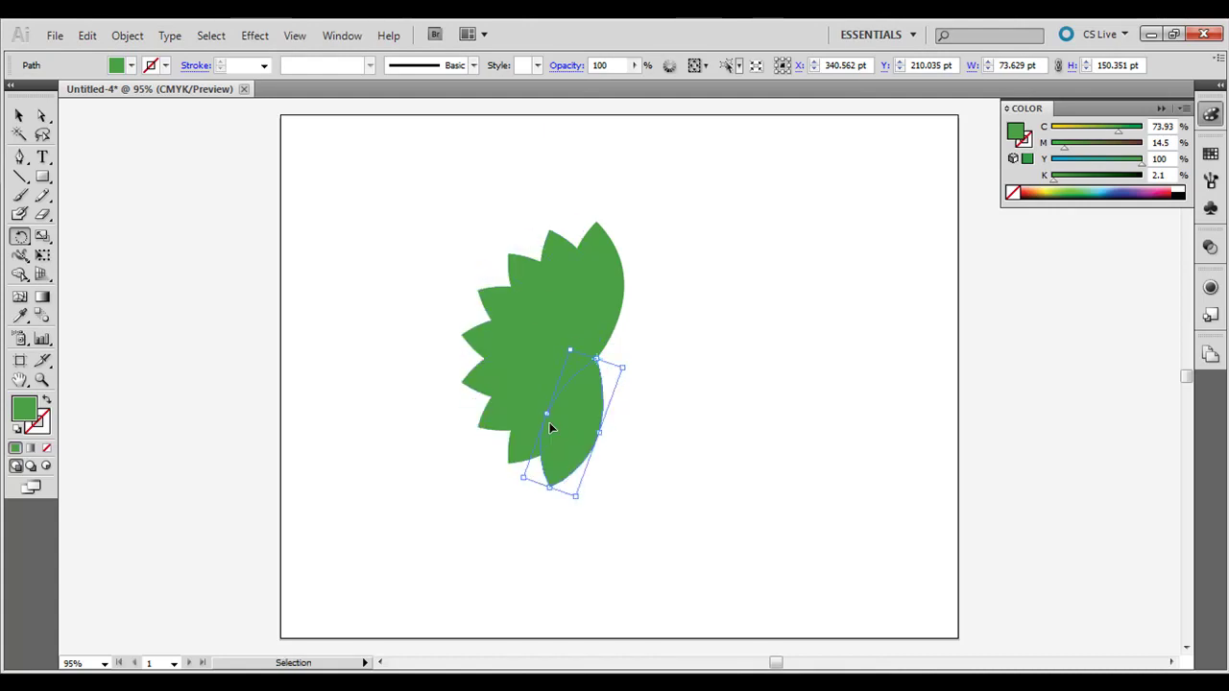
{"action": "key", "text": "ctrl+d"}
{"action": "key", "text": "ctrl+d"}
{"action": "key", "text": "ctrl+d"}
{"action": "key", "text": "ctrl+d"}
{"action": "key", "text": "ctrl+d"}
{"action": "key", "text": "ctrl+d"}
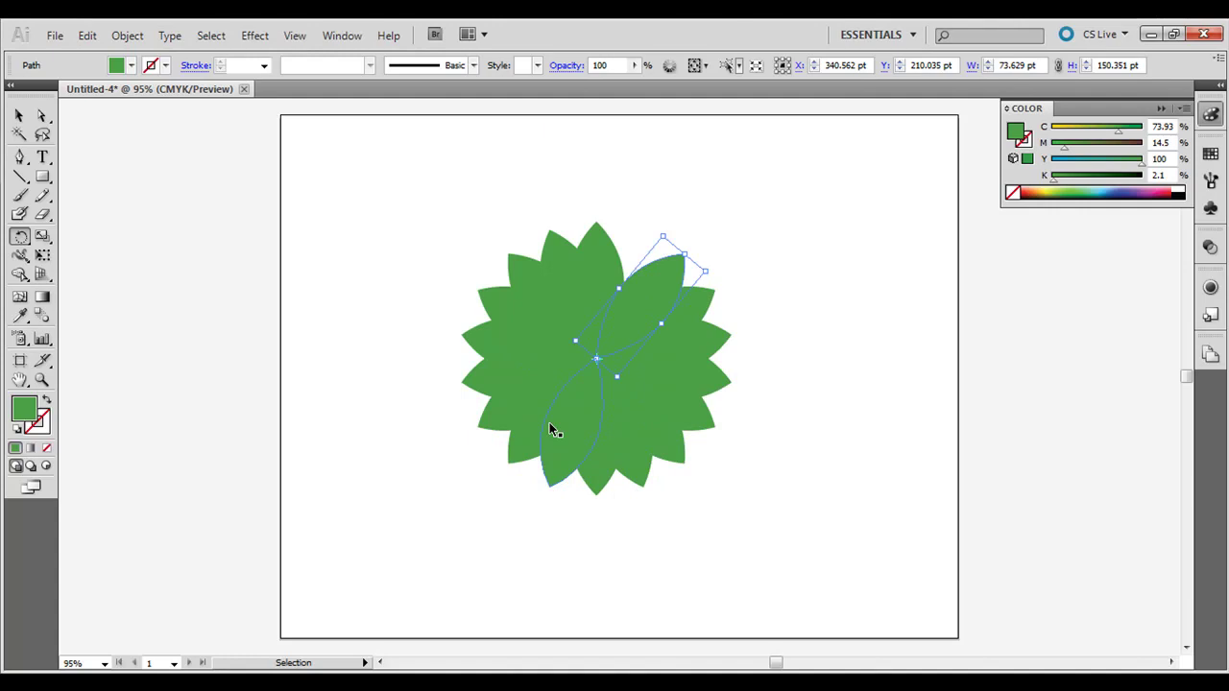
Remove two extra overlapping leaves from the lower-left of the ring
{"action": "left_click", "coordinate": [19, 116]}
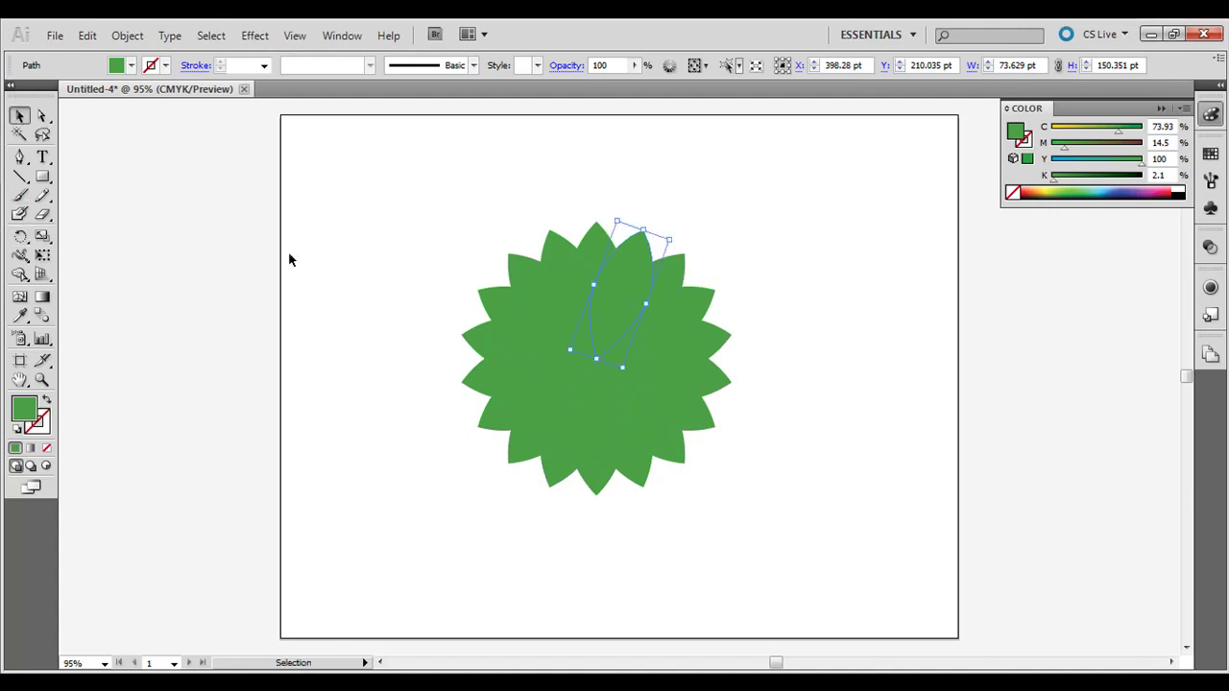
{"action": "left_click", "coordinate": [289, 257]}
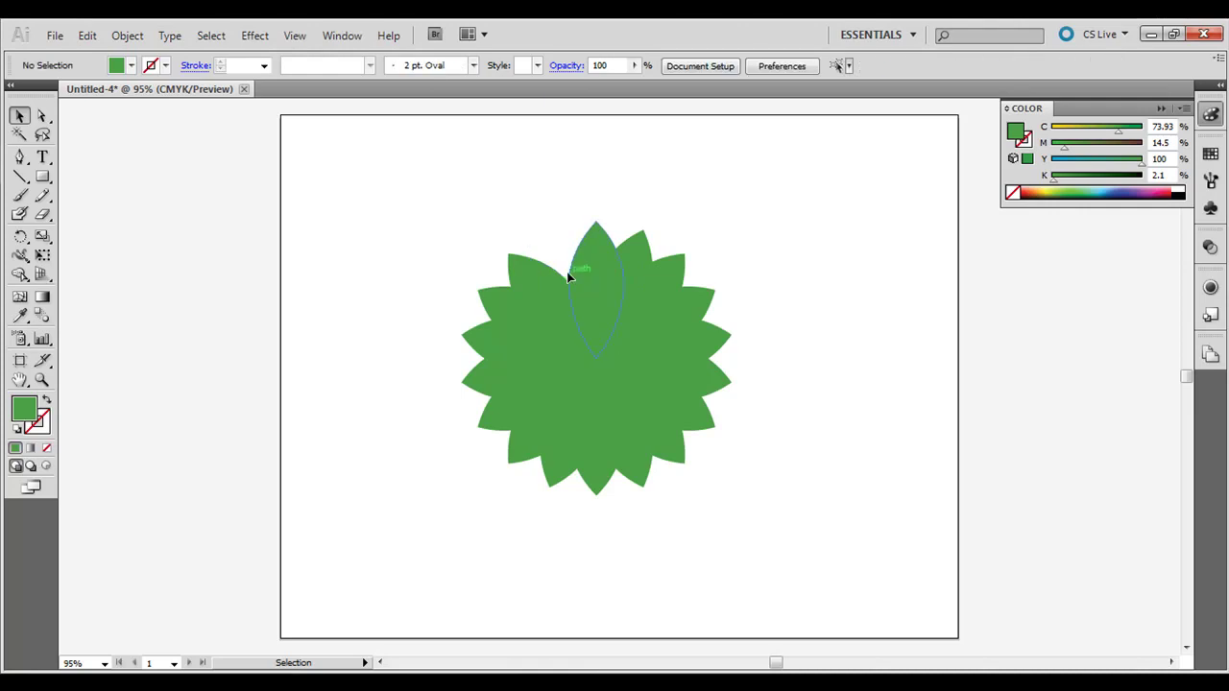
{"action": "left_click", "coordinate": [519, 355]}
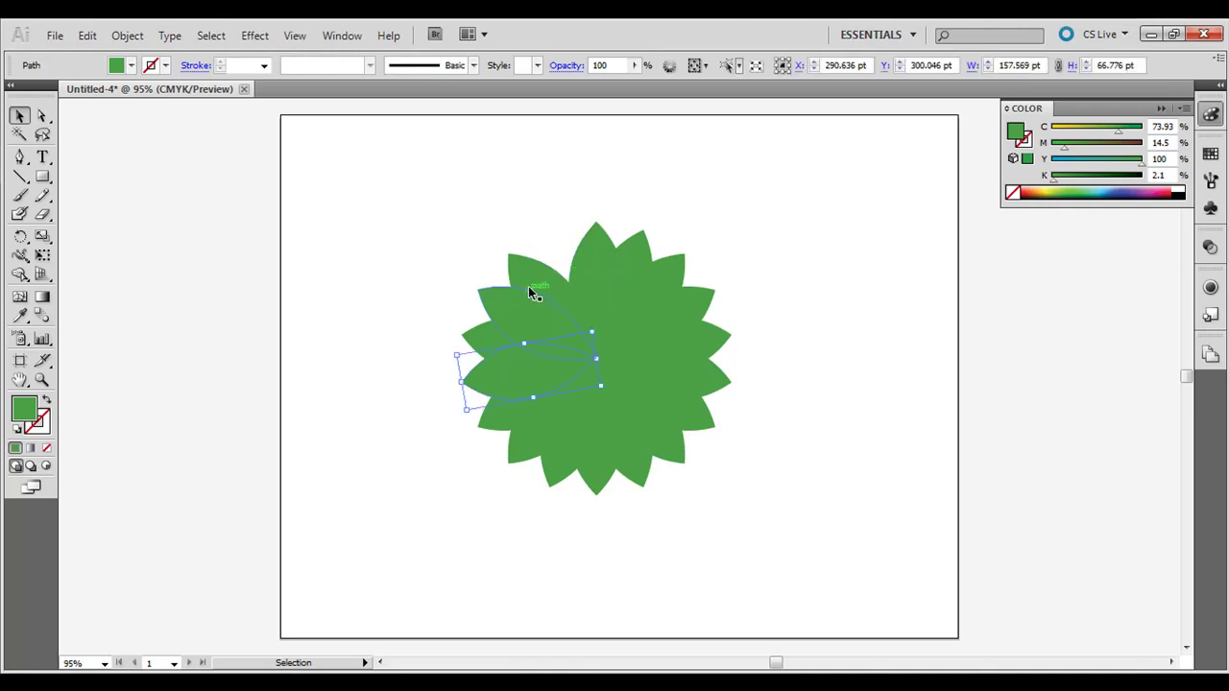
{"action": "left_click_drag", "start_coordinate": [515, 329], "coordinate": [517, 299]}
{"action": "key", "text": "ctrl+shift+a"}
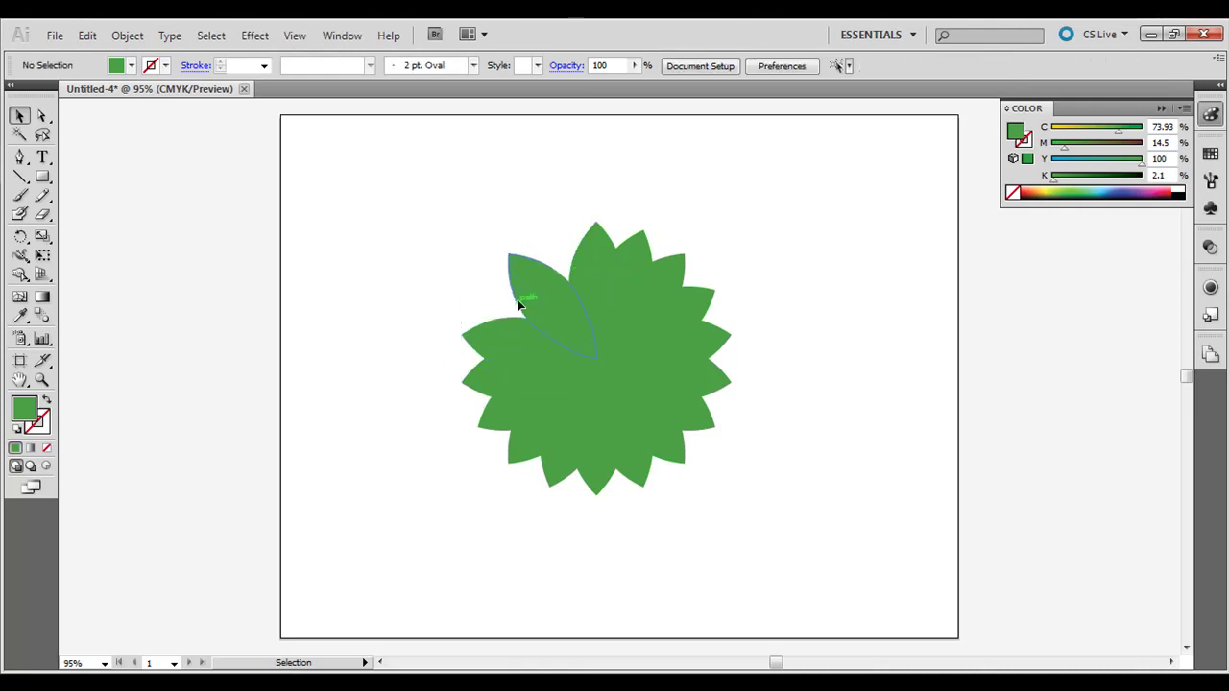
{"action": "left_click", "coordinate": [540, 431]}
{"action": "mouse_move", "coordinate": [541, 431]}
{"action": "left_mouse_down"}
{"action": "mouse_move", "coordinate": [650, 457]}
{"action": "mouse_move", "coordinate": [705, 406]}
{"action": "mouse_move", "coordinate": [707, 317]}
{"action": "left_mouse_up"}
{"action": "key", "text": "ctrl+shift+a"}
Clear the extra bottom leaves and fit the right-hand leaves into an eight-petal ring
{"action": "left_click", "coordinate": [595, 455]}
{"action": "key", "text": "ctrl+shift+a"}
{"action": "left_click", "coordinate": [660, 451]}
{"action": "key", "text": "ctrl+shift+a"}
{"action": "left_click", "coordinate": [711, 390]}
{"action": "key", "text": "ctrl+shift+a"}
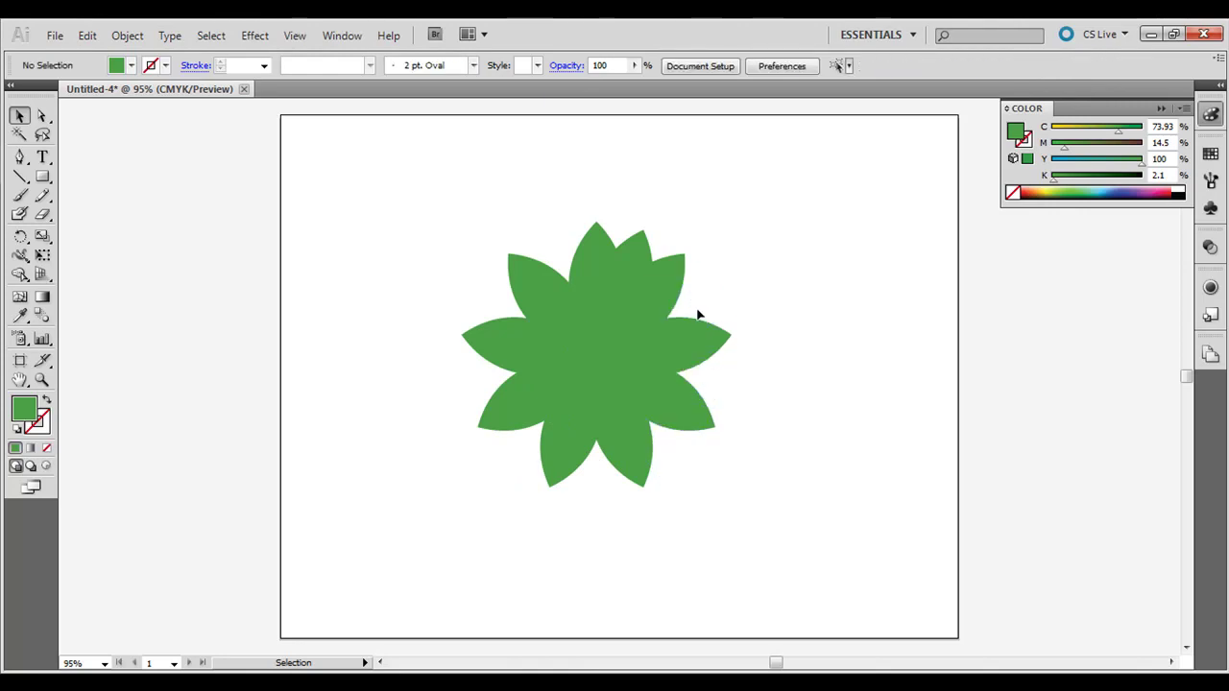
{"action": "left_click", "coordinate": [634, 275]}
{"action": "left_click_drag", "start_coordinate": [634, 275], "coordinate": [614, 270]}
{"action": "key", "text": "ctrl+shift+a"}
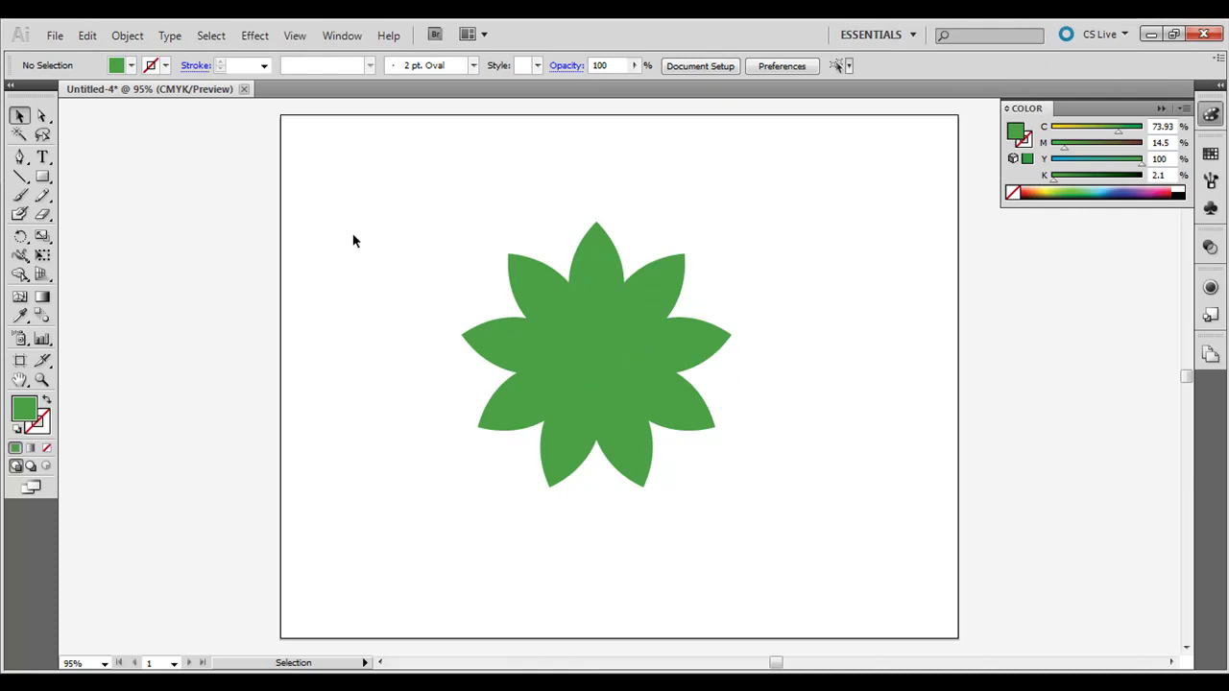
Browse the Color Guide harmony rules, then lower the upper-left petal's cyan to C 47 for olive green
{"action": "left_click", "coordinate": [533, 294]}
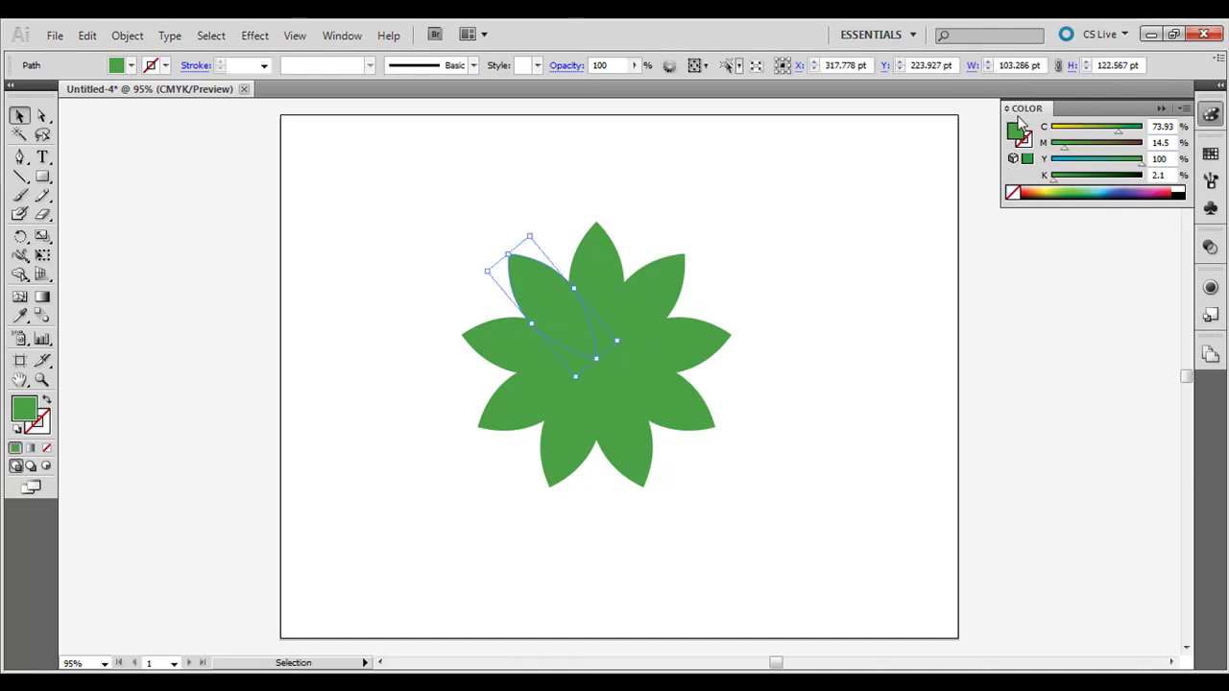
{"action": "left_click", "coordinate": [337, 40]}
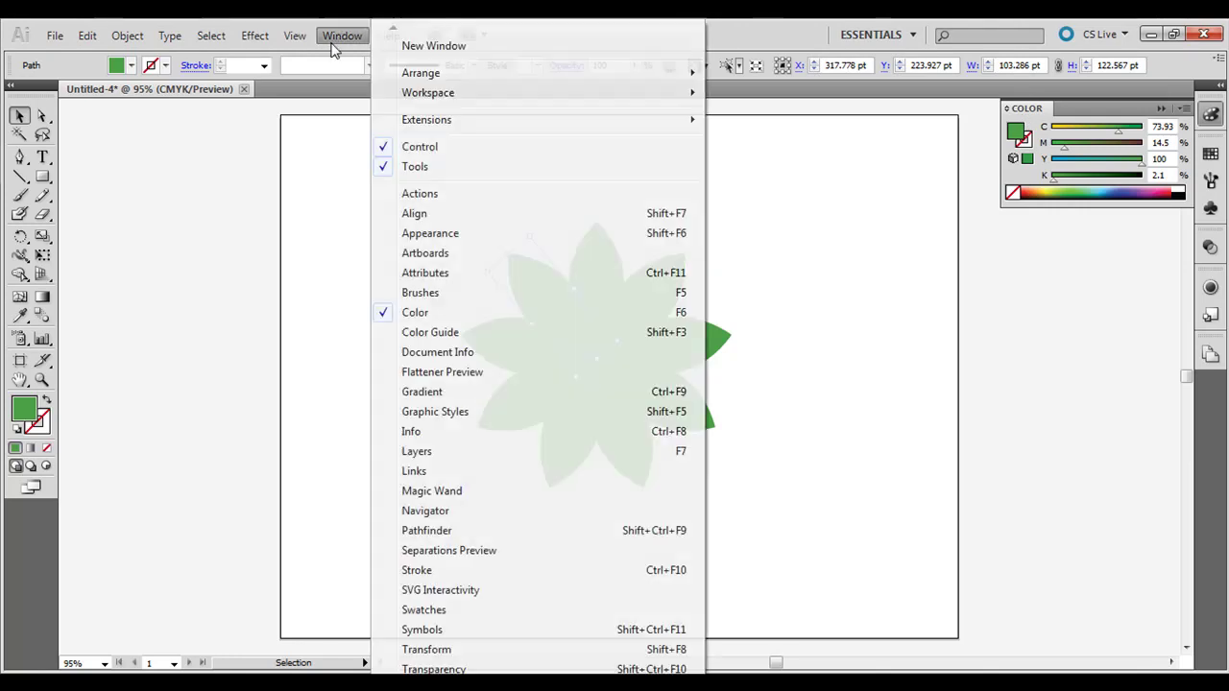
{"action": "left_click", "coordinate": [496, 333]}
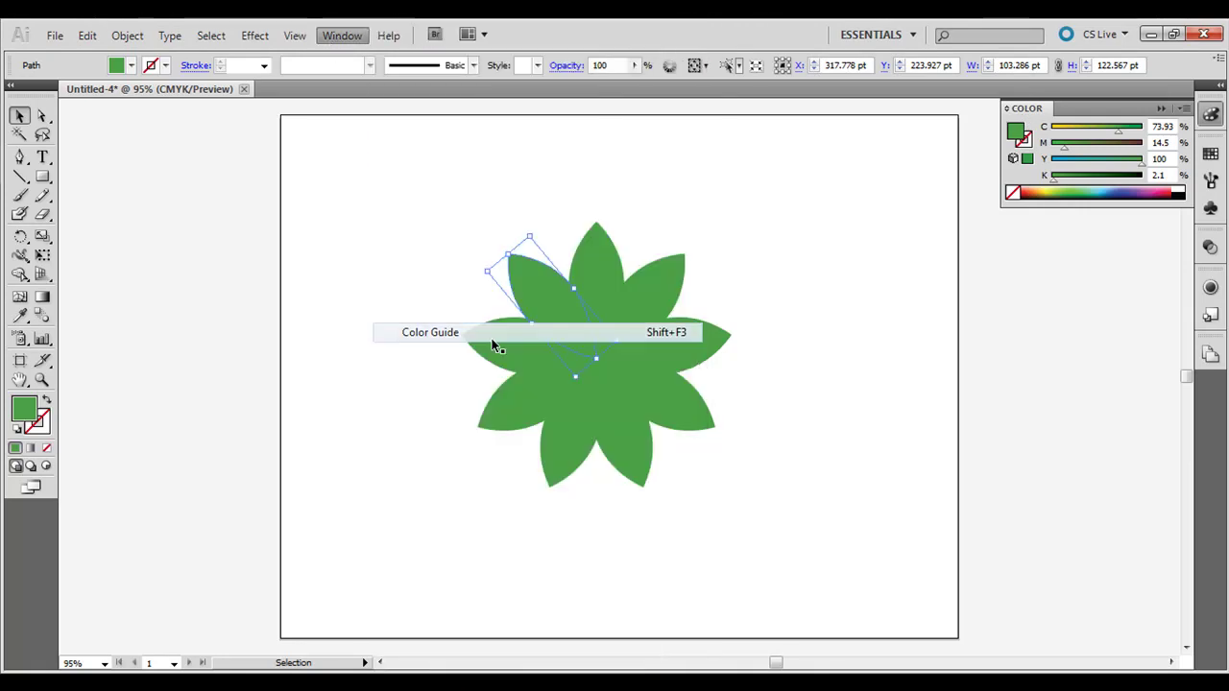
{"action": "left_click", "coordinate": [1143, 224]}
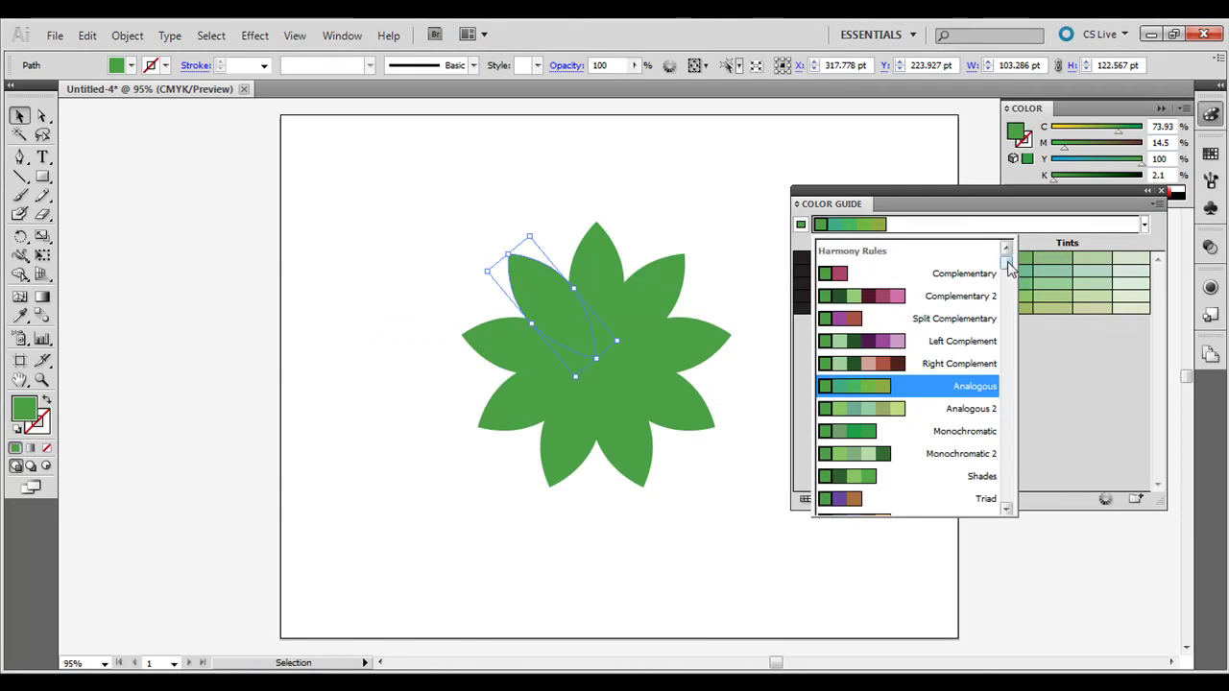
{"action": "mouse_move", "coordinate": [1007, 264]}
{"action": "left_mouse_down"}
{"action": "mouse_move", "coordinate": [1012, 426]}
{"action": "mouse_move", "coordinate": [1015, 235]}
{"action": "left_mouse_up"}
{"action": "left_click", "coordinate": [1161, 197]}
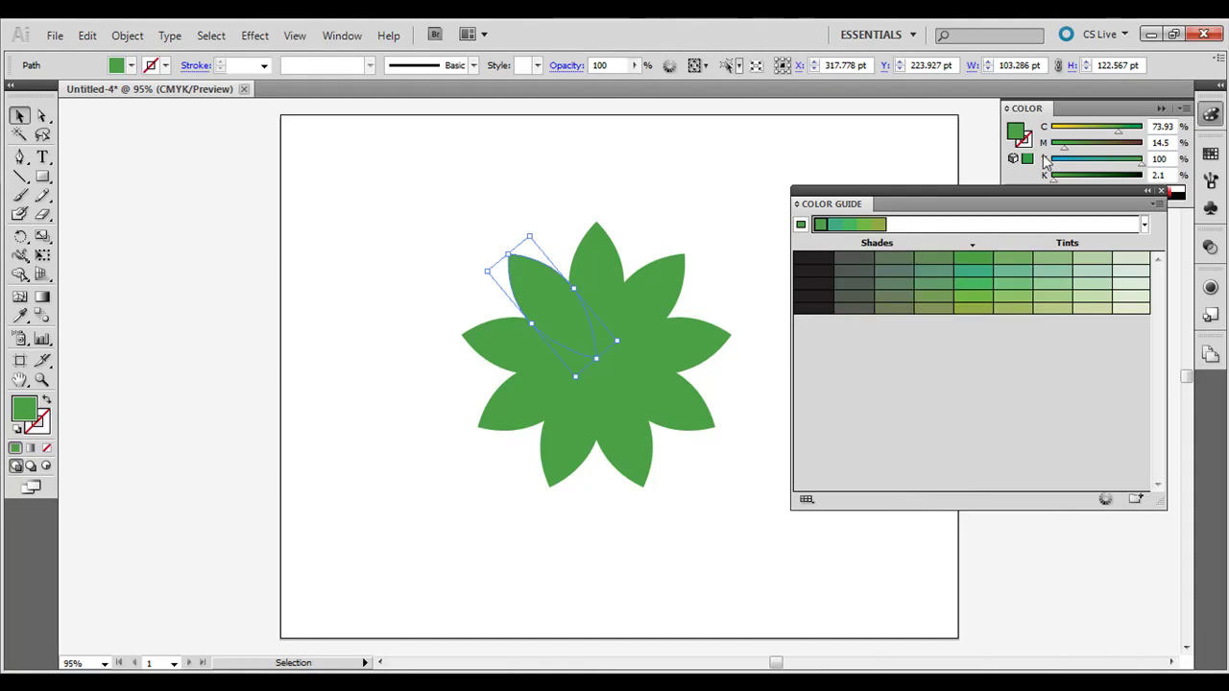
{"action": "left_click", "coordinate": [1161, 192]}
{"action": "left_click_drag", "start_coordinate": [1119, 132], "coordinate": [1094, 130]}
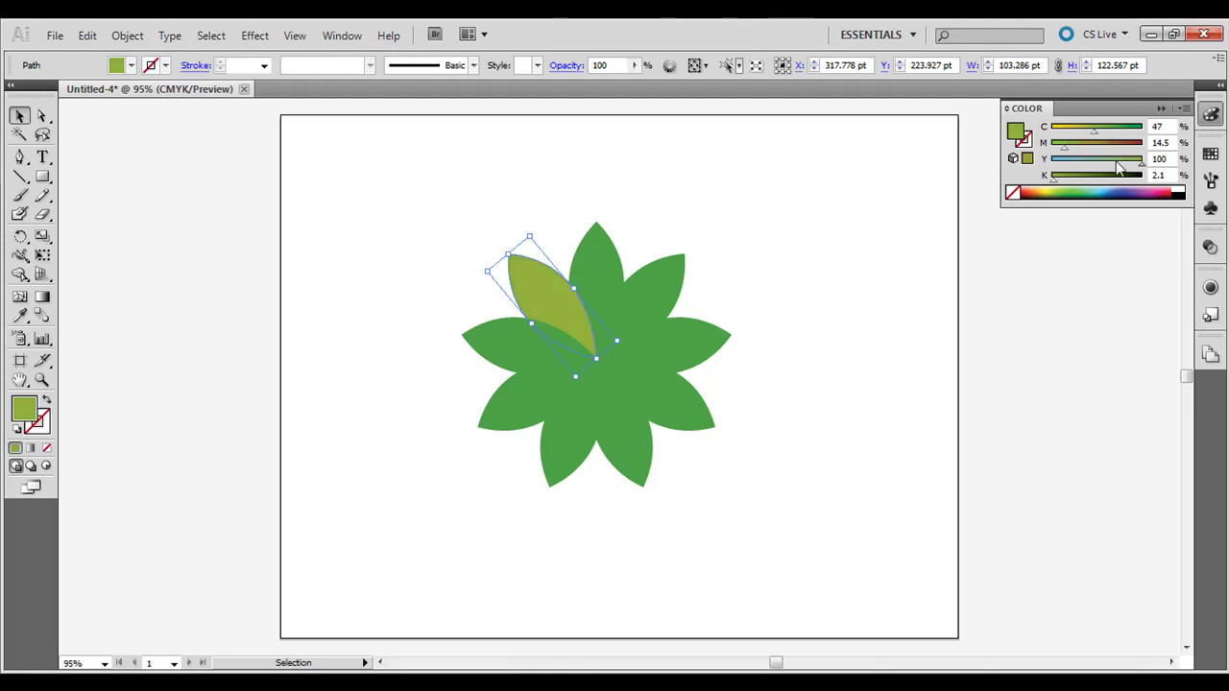
Make the left petal yellow and the lower-left petal teal using the CMYK sliders
{"action": "left_click", "coordinate": [518, 360]}
{"action": "left_click_drag", "start_coordinate": [1116, 132], "coordinate": [1061, 141]}
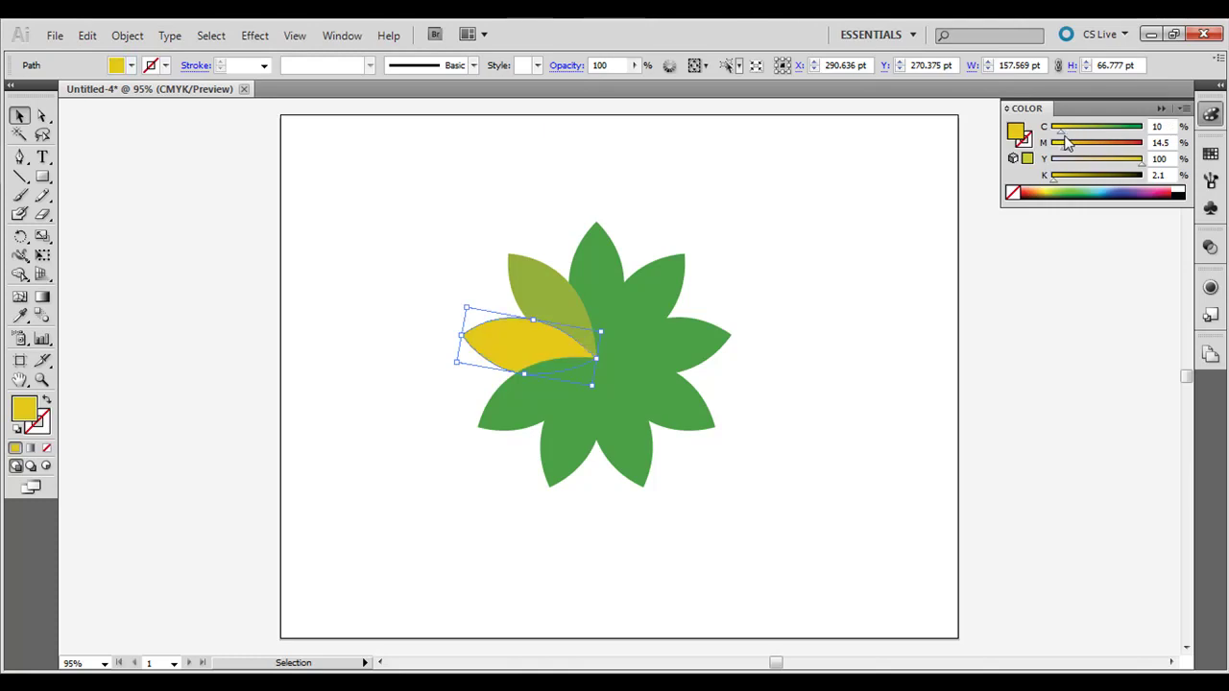
{"action": "left_click_drag", "start_coordinate": [1061, 134], "coordinate": [1066, 133]}
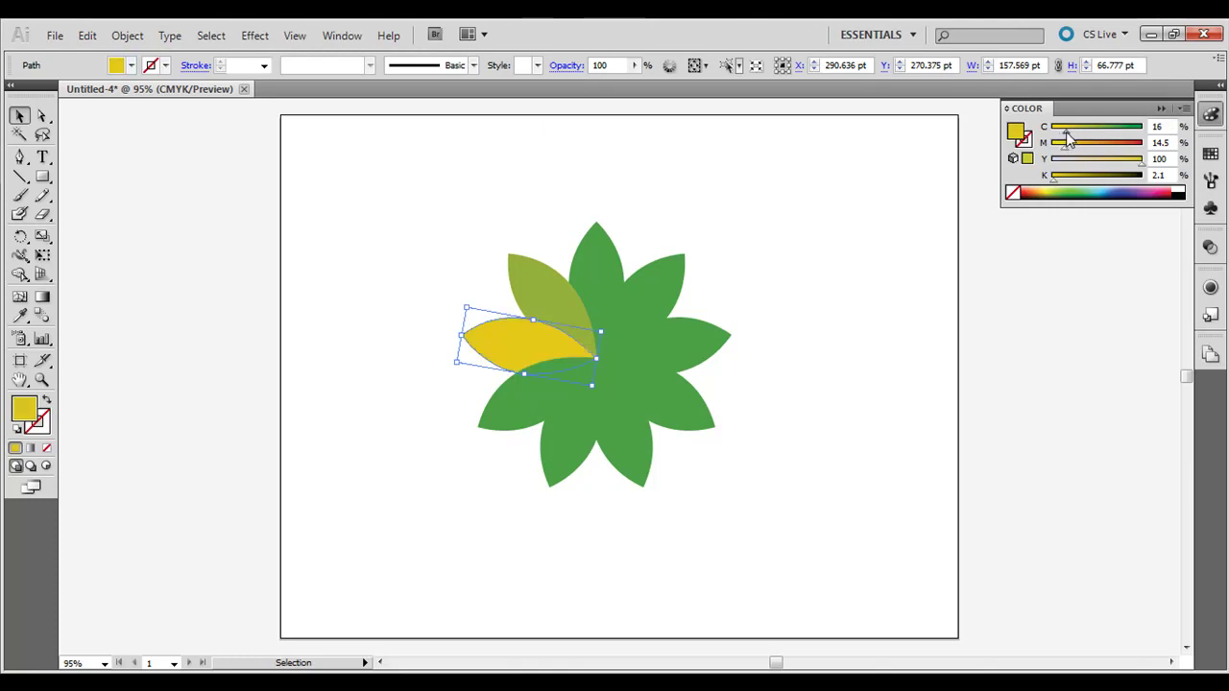
{"action": "left_click", "coordinate": [515, 411]}
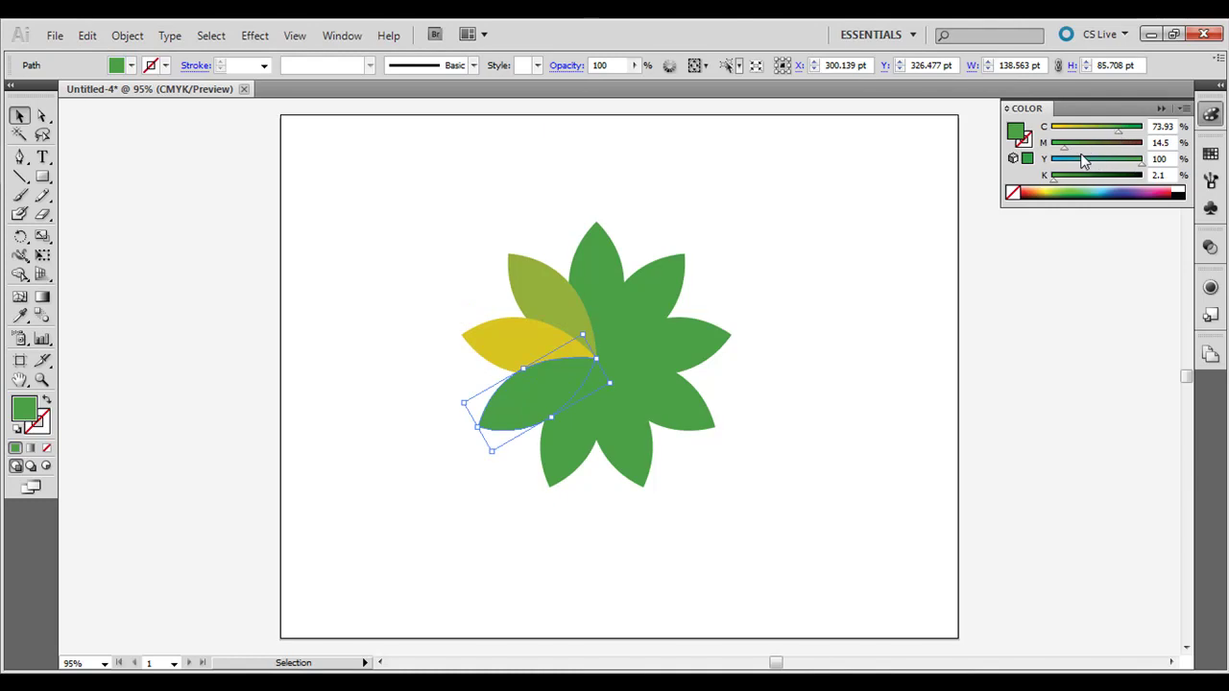
{"action": "left_click_drag", "start_coordinate": [1120, 163], "coordinate": [1110, 165]}
Turn the bottom petal blue and the down-right petal orange with the Color sliders
{"action": "left_click", "coordinate": [588, 444]}
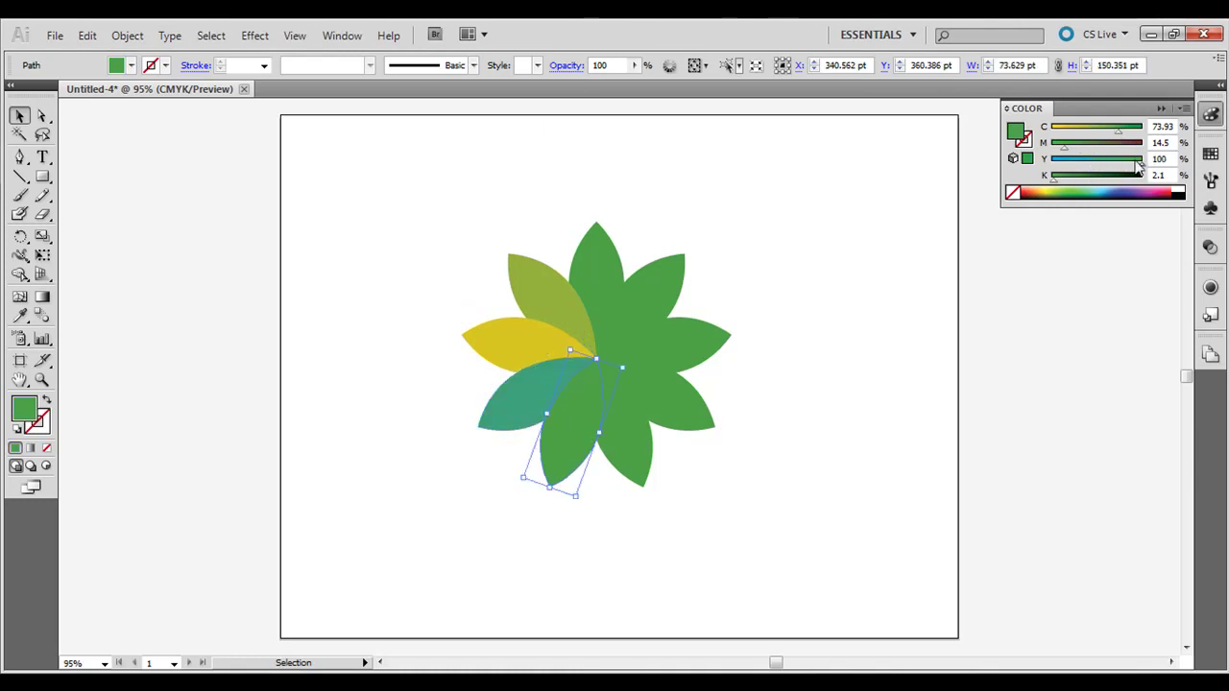
{"action": "mouse_move", "coordinate": [1140, 163]}
{"action": "left_mouse_down"}
{"action": "mouse_move", "coordinate": [1072, 163]}
{"action": "mouse_move", "coordinate": [1084, 170]}
{"action": "left_mouse_up"}
{"action": "left_click", "coordinate": [631, 458]}
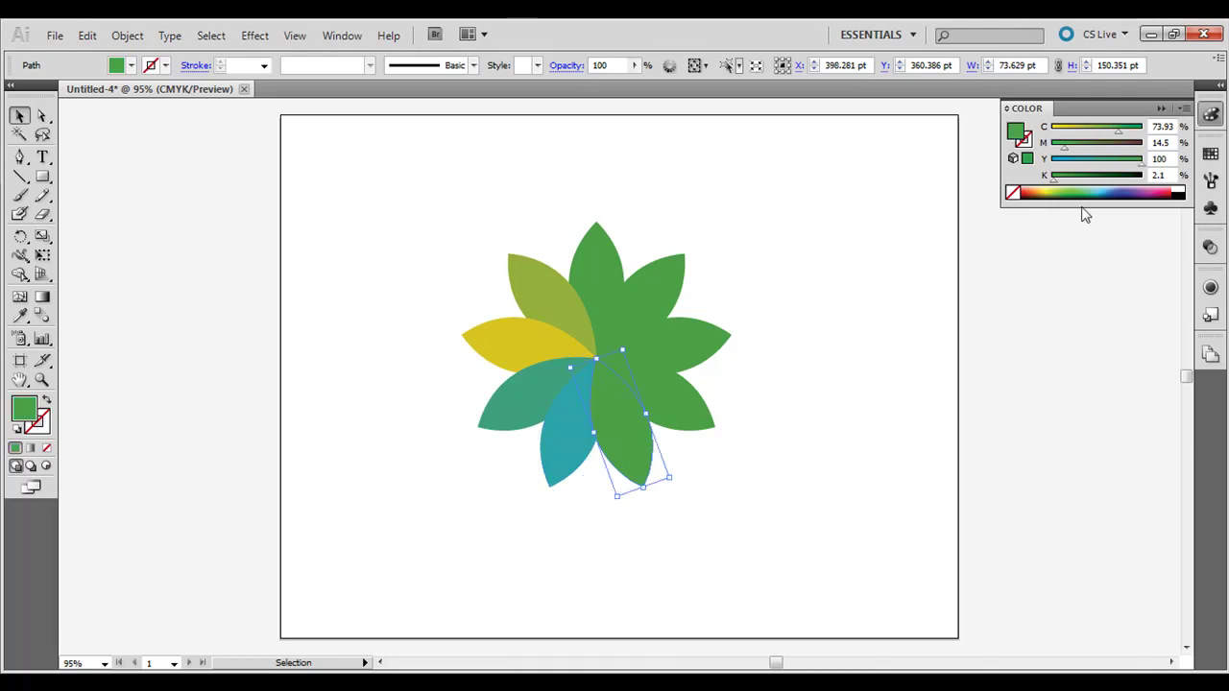
{"action": "left_click_drag", "start_coordinate": [1055, 177], "coordinate": [1068, 178]}
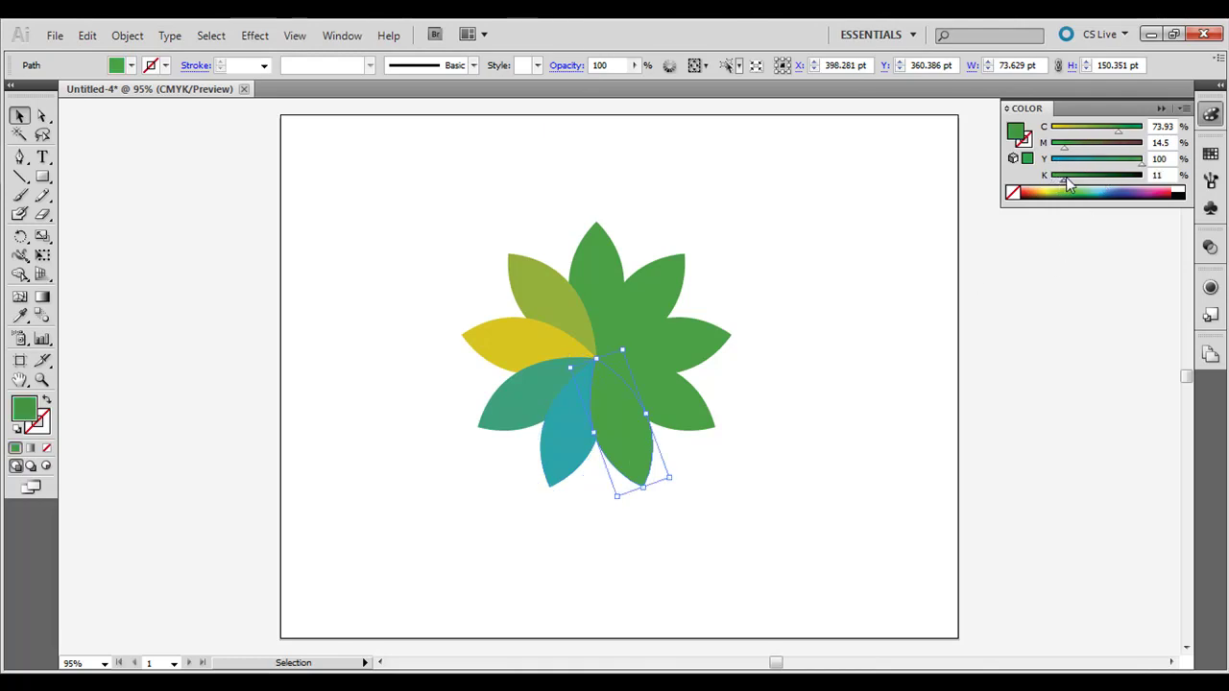
{"action": "mouse_move", "coordinate": [1115, 132]}
{"action": "left_mouse_down"}
{"action": "mouse_move", "coordinate": [1060, 134]}
{"action": "mouse_move", "coordinate": [1087, 147]}
{"action": "left_mouse_up"}
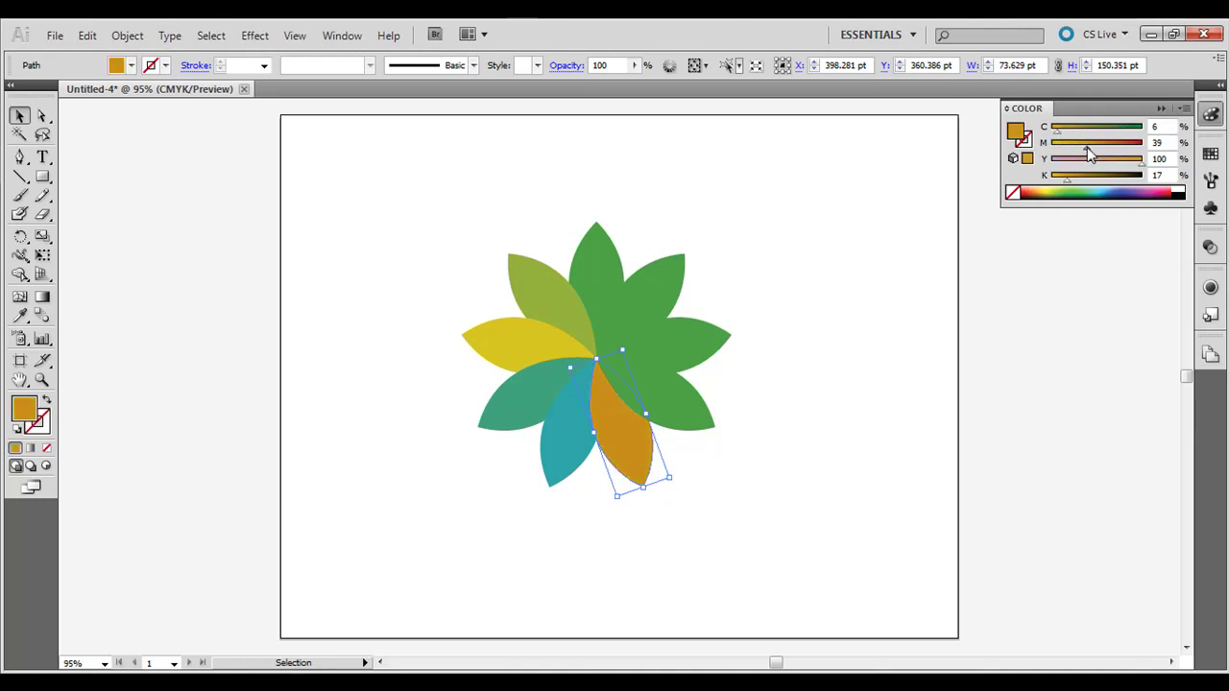
{"action": "left_click", "coordinate": [678, 395]}
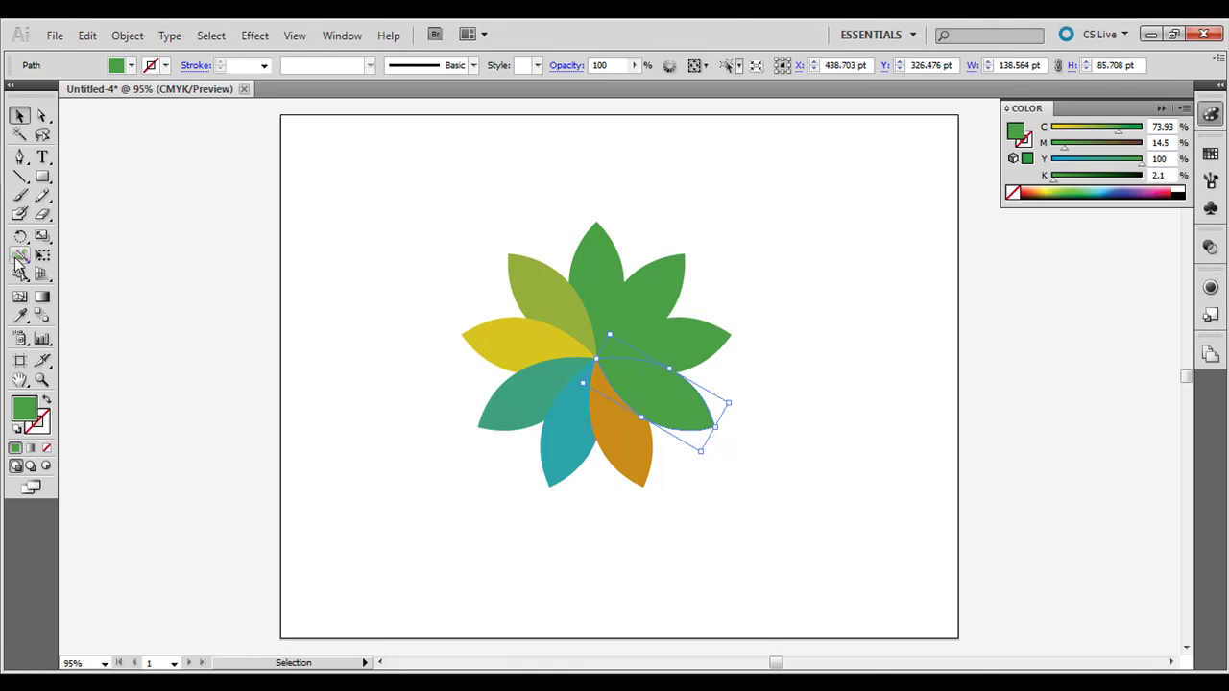
Eyedropper the top petal's green onto the orange petal and the olive onto the lower-right petal
{"action": "left_click", "coordinate": [19, 315]}
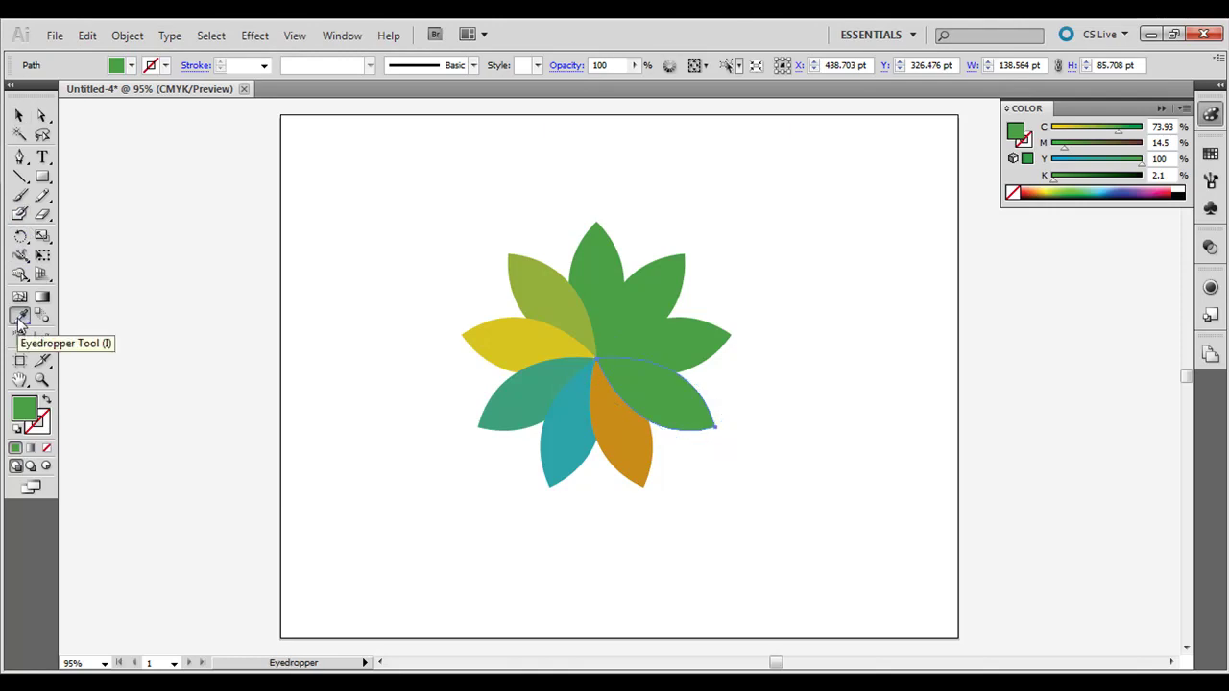
{"action": "left_click", "coordinate": [19, 115]}
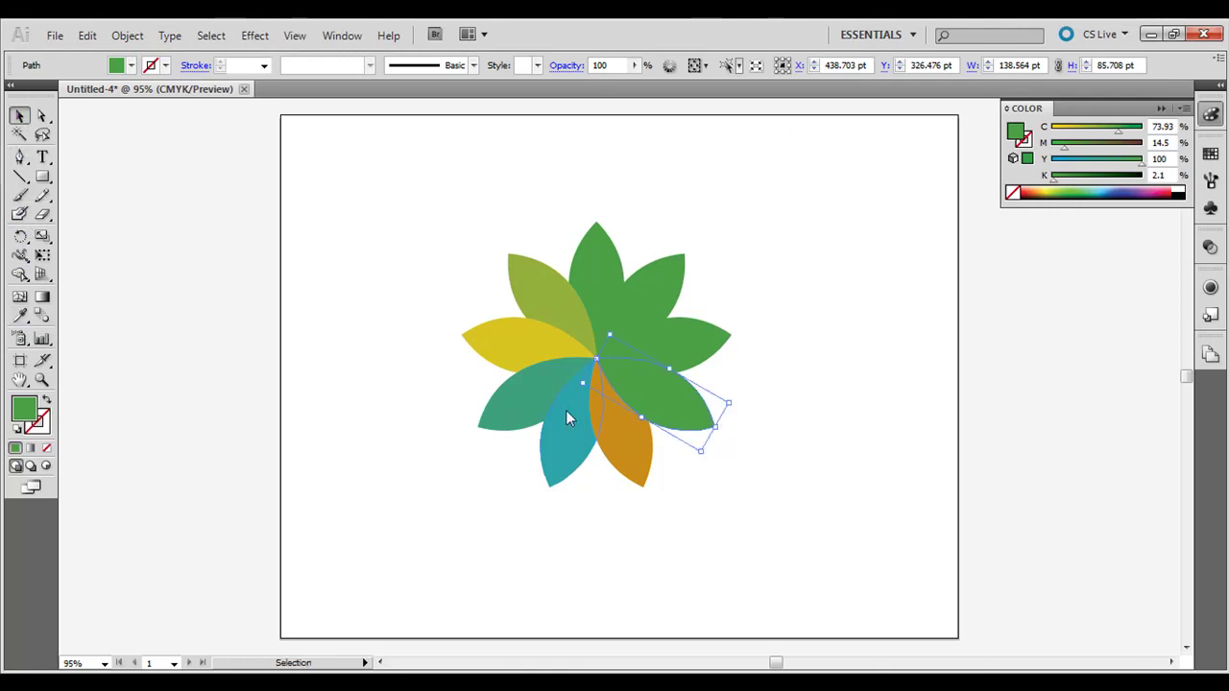
{"action": "left_click", "coordinate": [614, 437]}
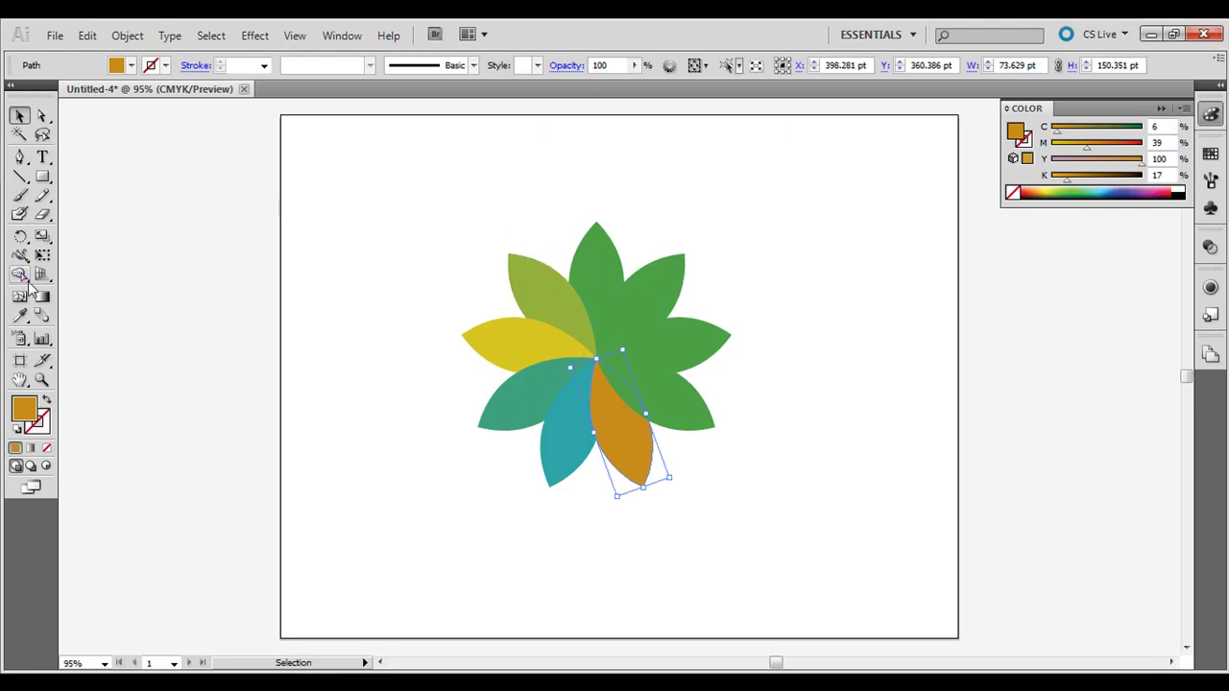
{"action": "left_click", "coordinate": [19, 317]}
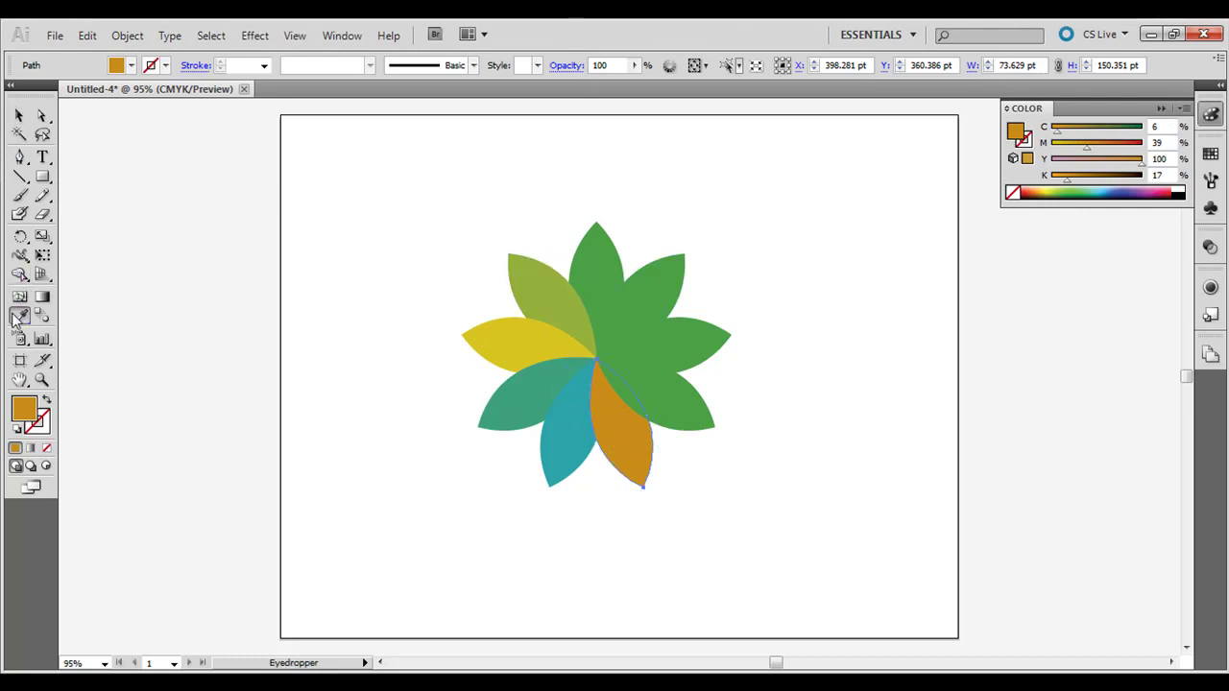
{"action": "left_click", "coordinate": [596, 252]}
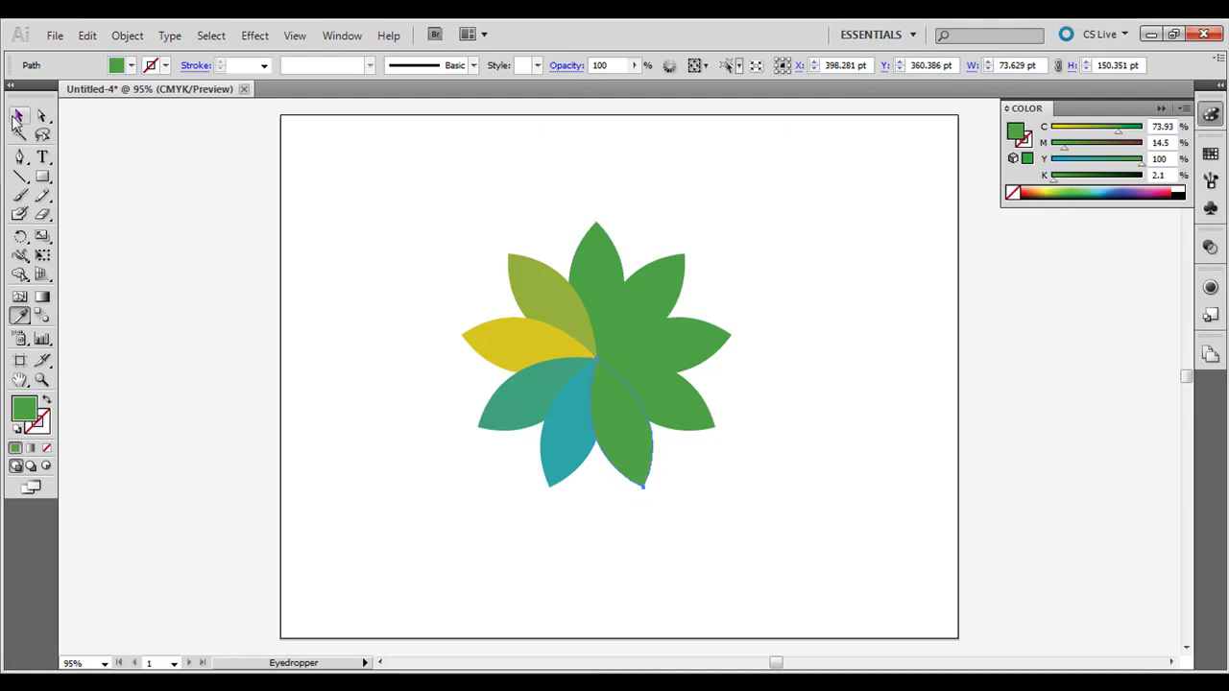
{"action": "left_click", "coordinate": [19, 115]}
{"action": "left_click", "coordinate": [682, 395]}
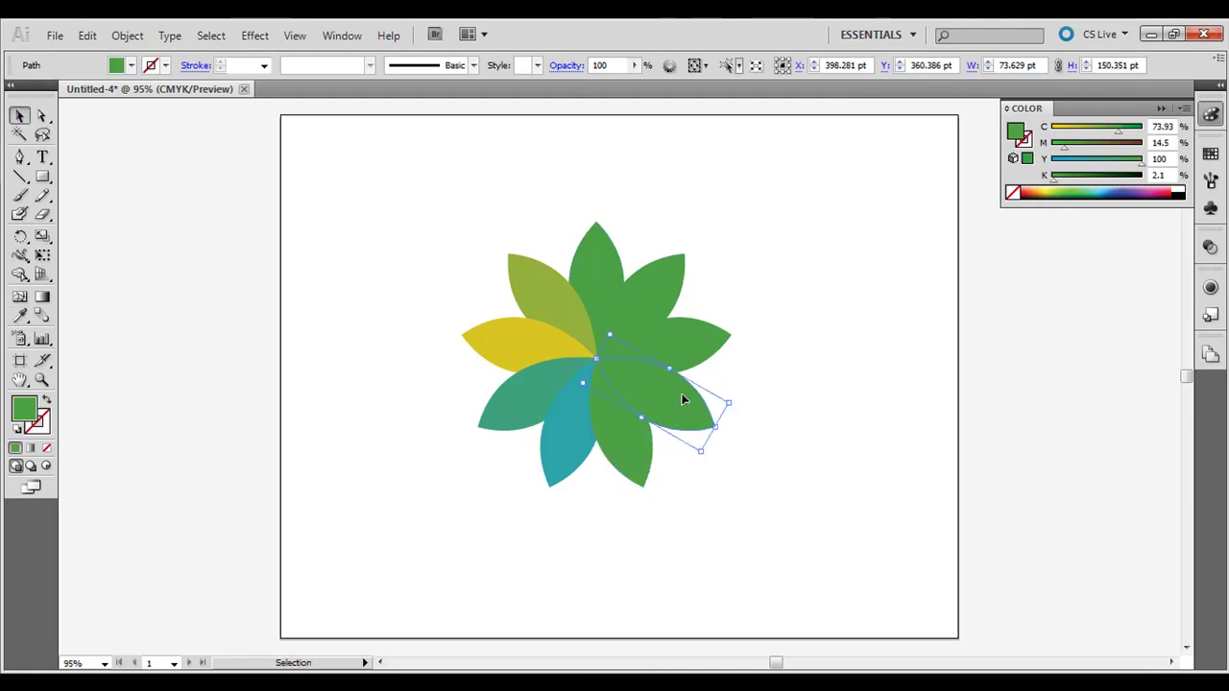
{"action": "left_click", "coordinate": [21, 315]}
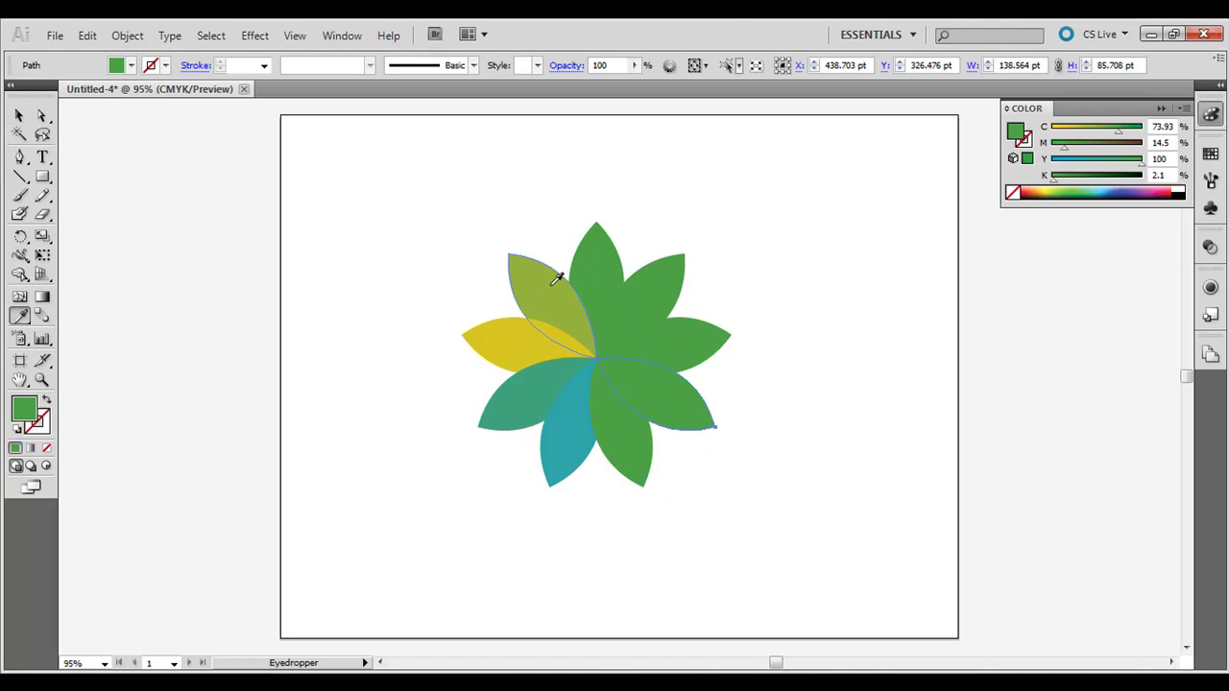
{"action": "left_click", "coordinate": [557, 274]}
Copy the left petal's yellow to the right petal and the teal to the upper-right petal
{"action": "left_click", "coordinate": [19, 115]}
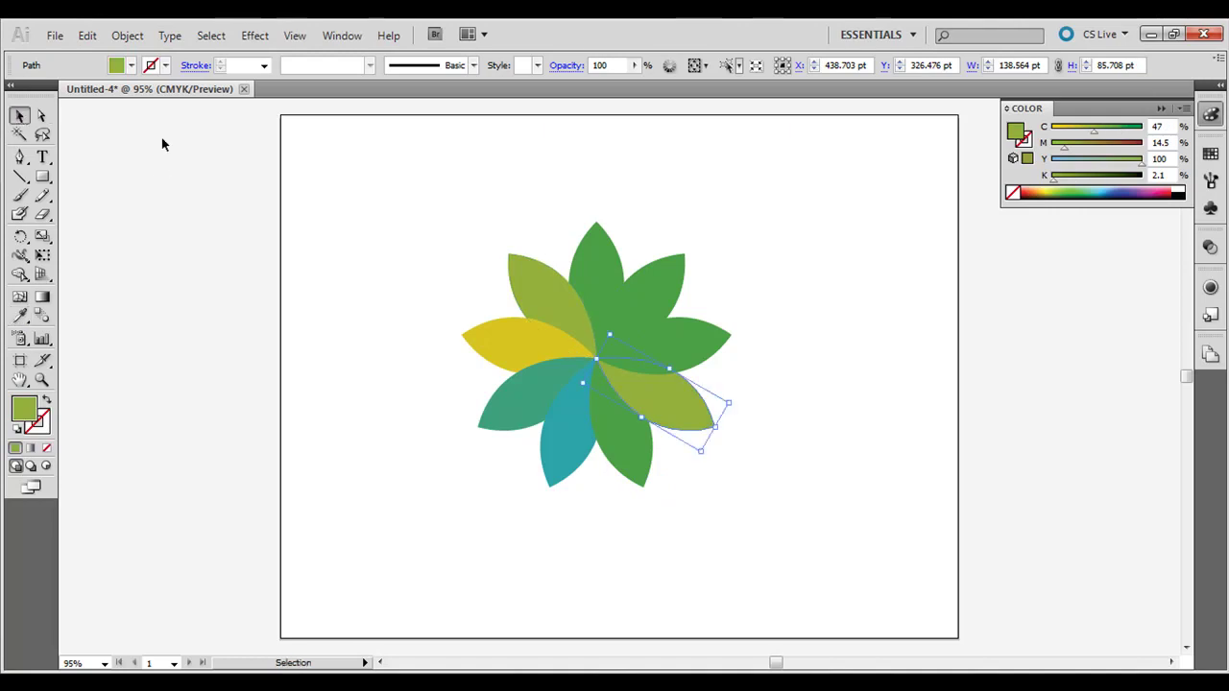
{"action": "left_click", "coordinate": [711, 347]}
{"action": "left_click", "coordinate": [21, 315]}
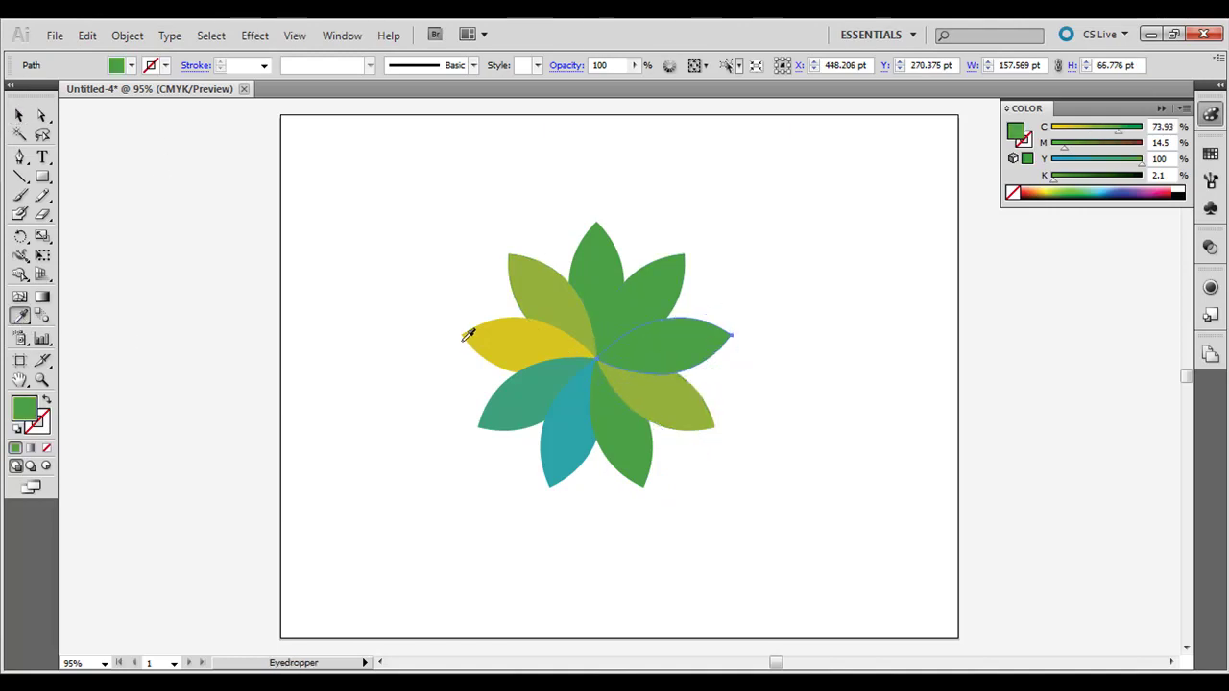
{"action": "left_click", "coordinate": [513, 328]}
{"action": "left_click", "coordinate": [19, 115]}
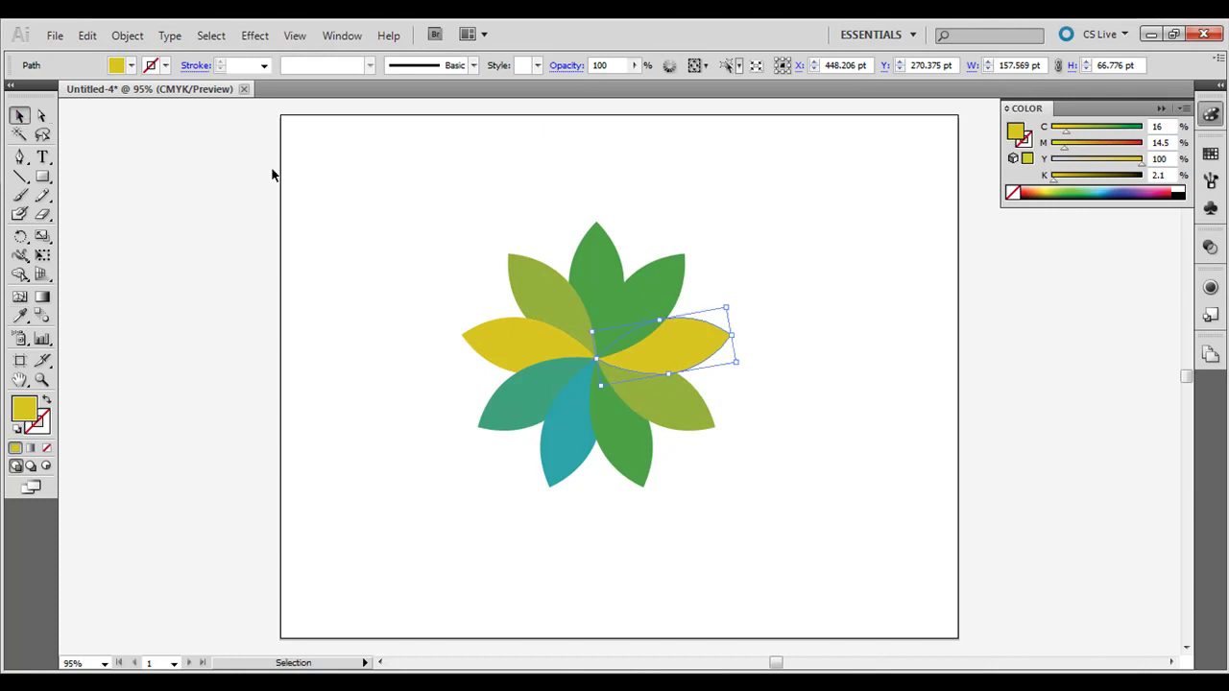
{"action": "left_click", "coordinate": [678, 298]}
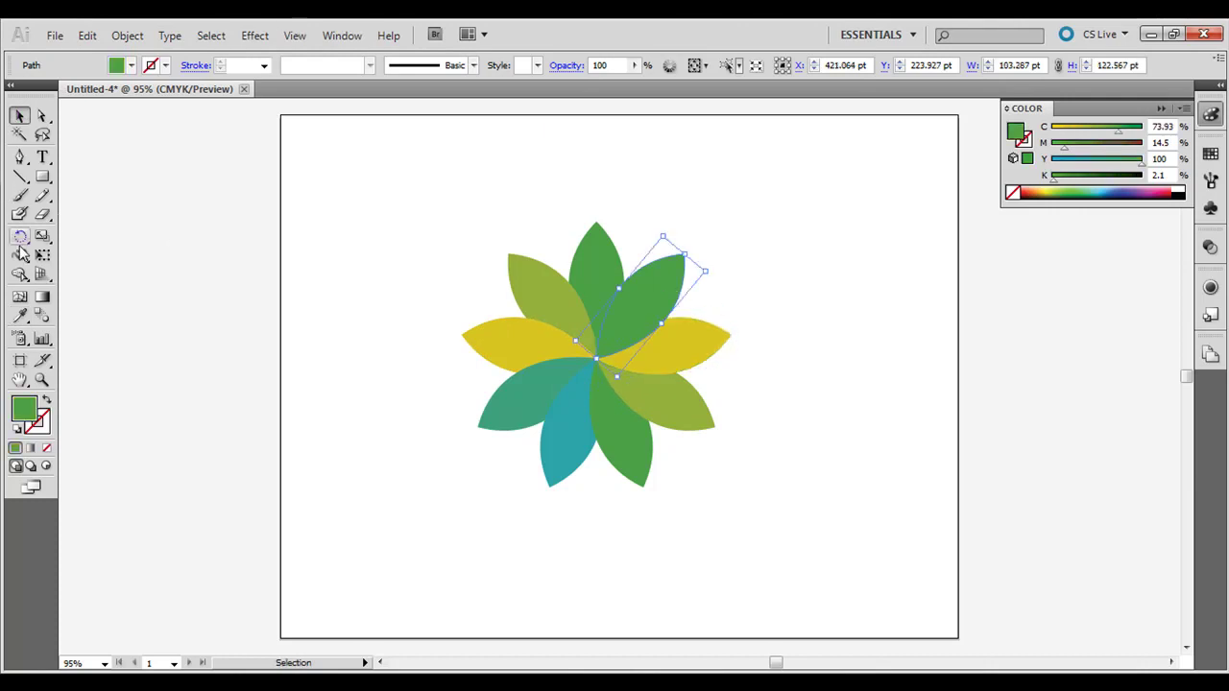
{"action": "left_click", "coordinate": [21, 315]}
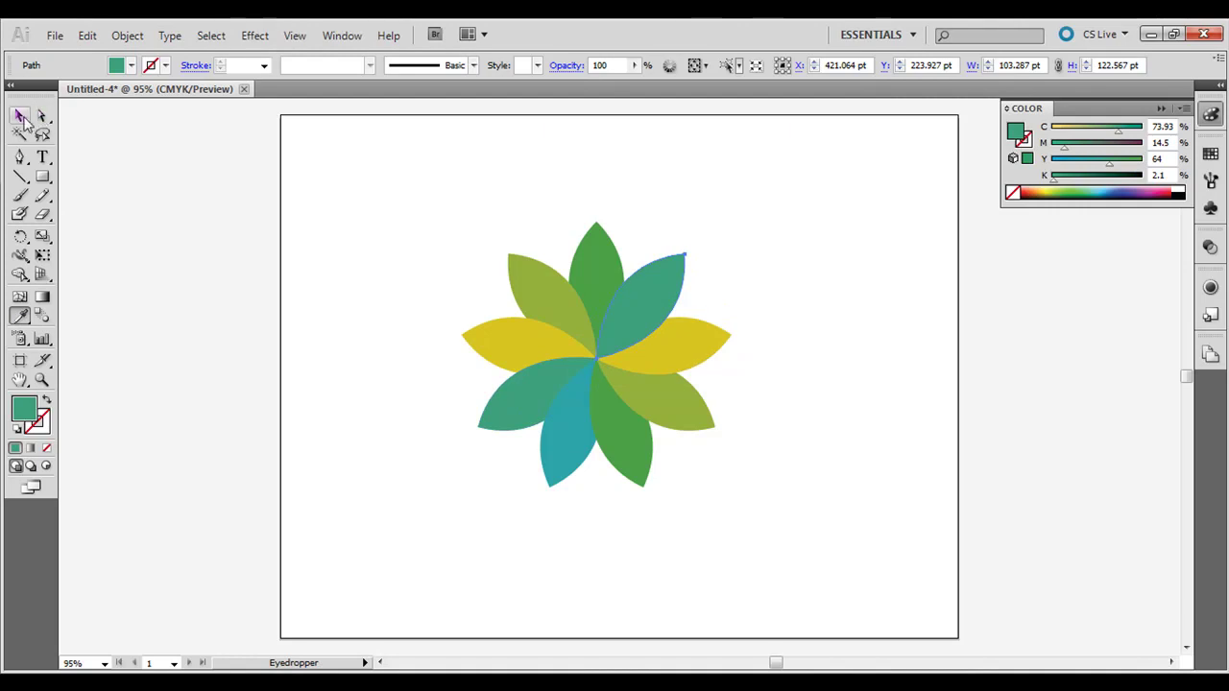
{"action": "left_click", "coordinate": [20, 115]}
{"action": "left_click", "coordinate": [346, 221]}
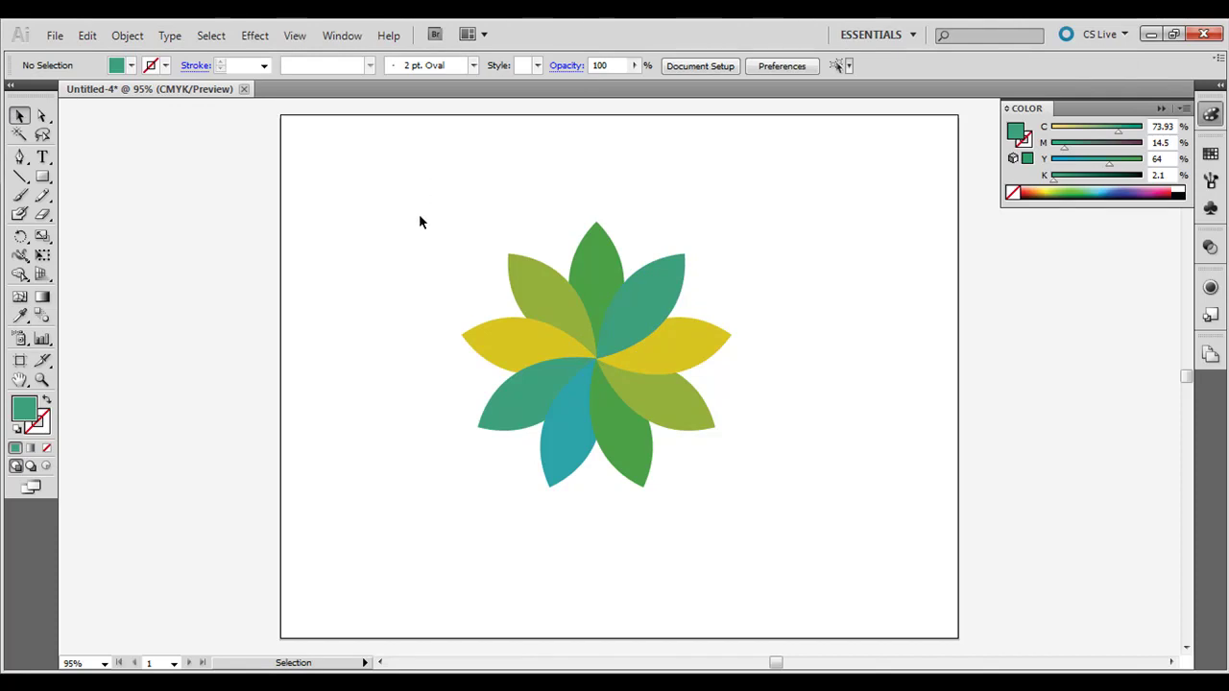
Select all eight petals and set their opacity to 77% in the Transparency panel
{"action": "left_click_drag", "start_coordinate": [420, 217], "coordinate": [813, 560]}
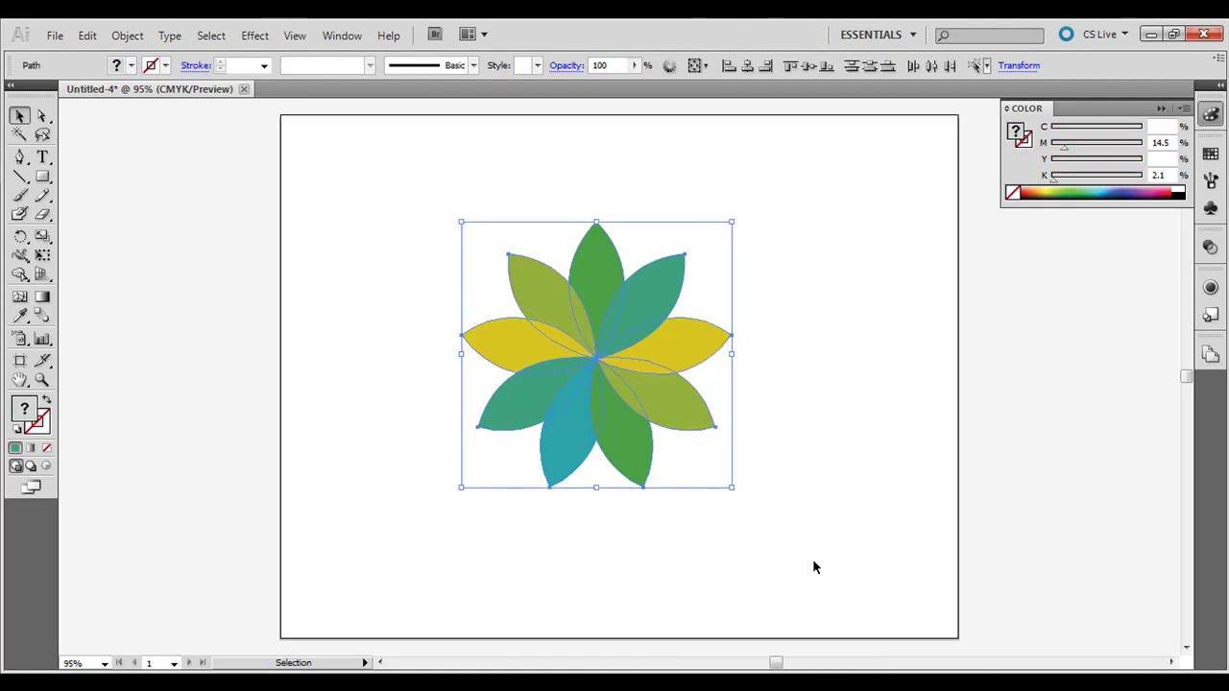
{"action": "left_click", "coordinate": [342, 35]}
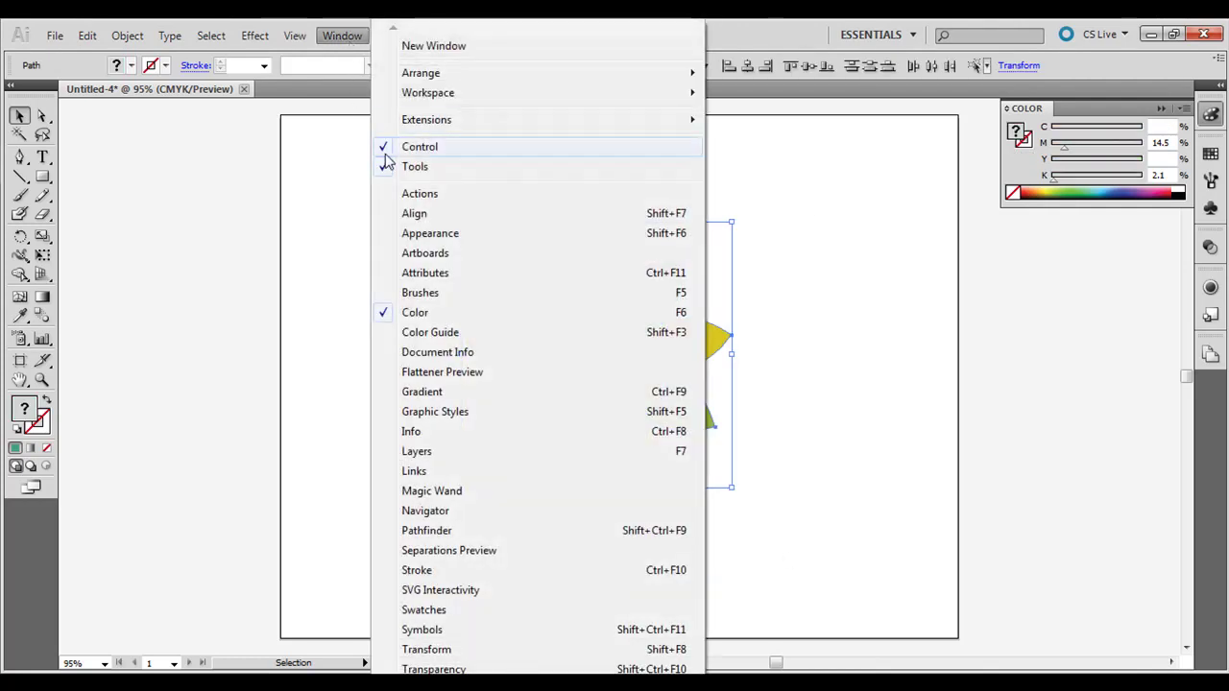
{"action": "left_click", "coordinate": [486, 669]}
{"action": "left_click", "coordinate": [1169, 262]}
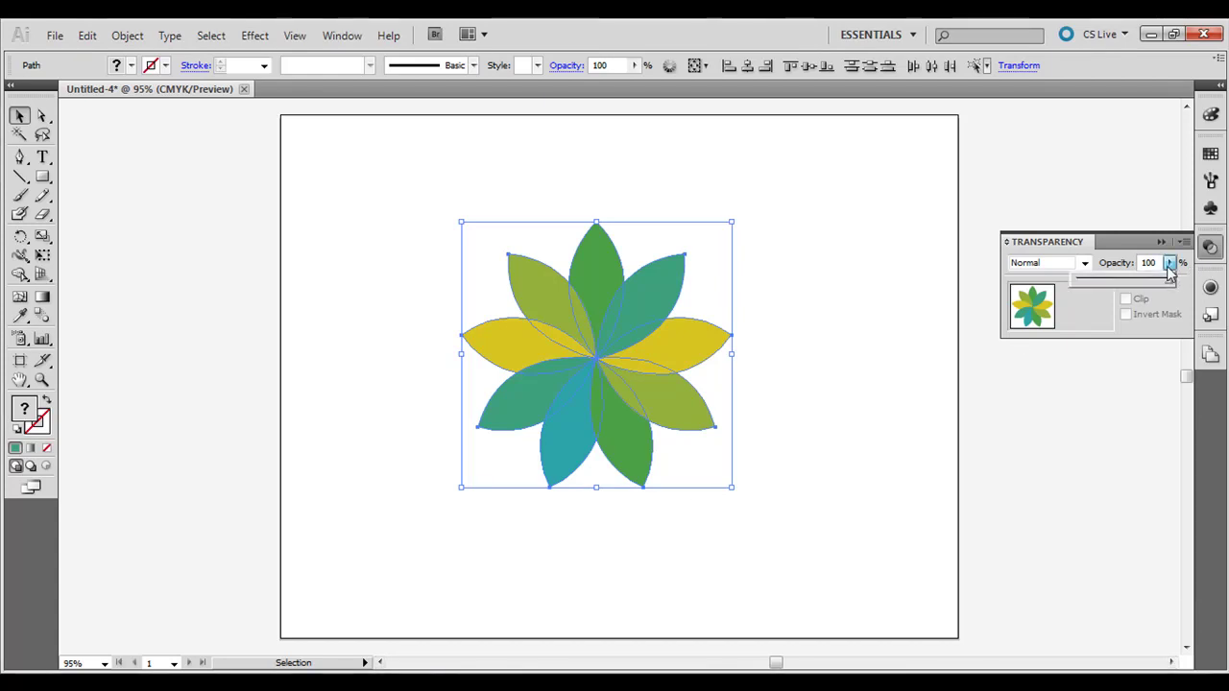
{"action": "mouse_move", "coordinate": [1165, 281]}
{"action": "left_mouse_down"}
{"action": "mouse_move", "coordinate": [1115, 285]}
{"action": "mouse_move", "coordinate": [1151, 288]}
{"action": "left_mouse_up"}
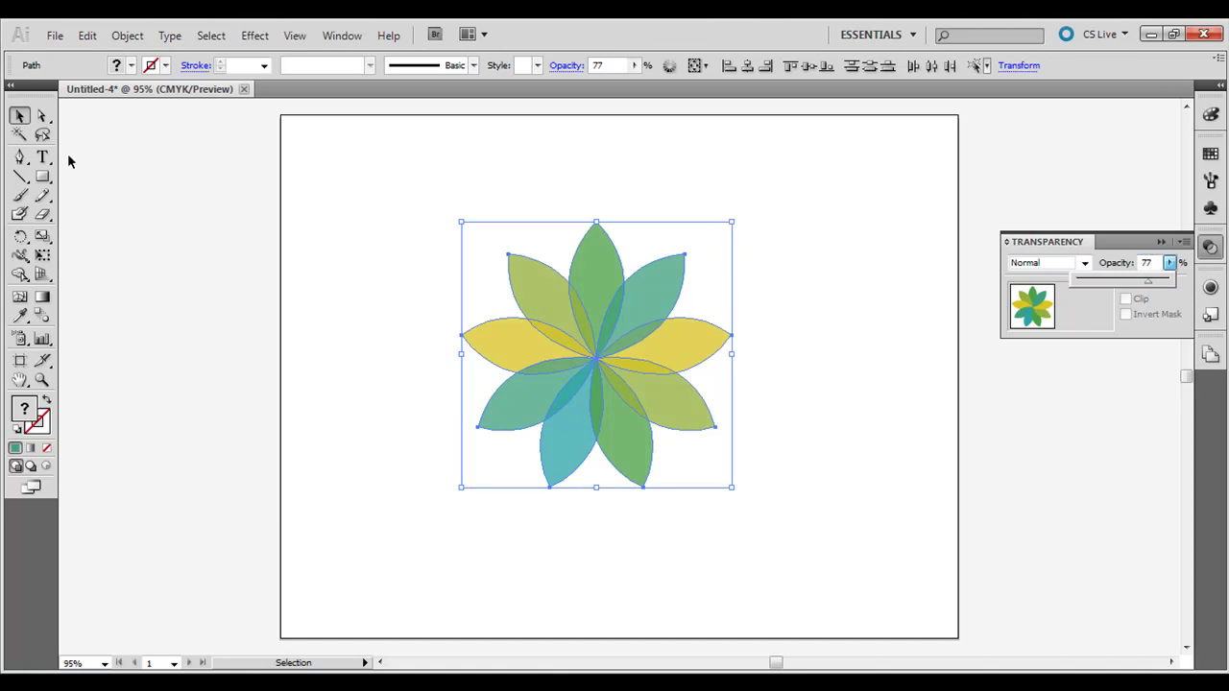
{"action": "left_click", "coordinate": [260, 201]}
{"action": "left_click", "coordinate": [854, 213]}
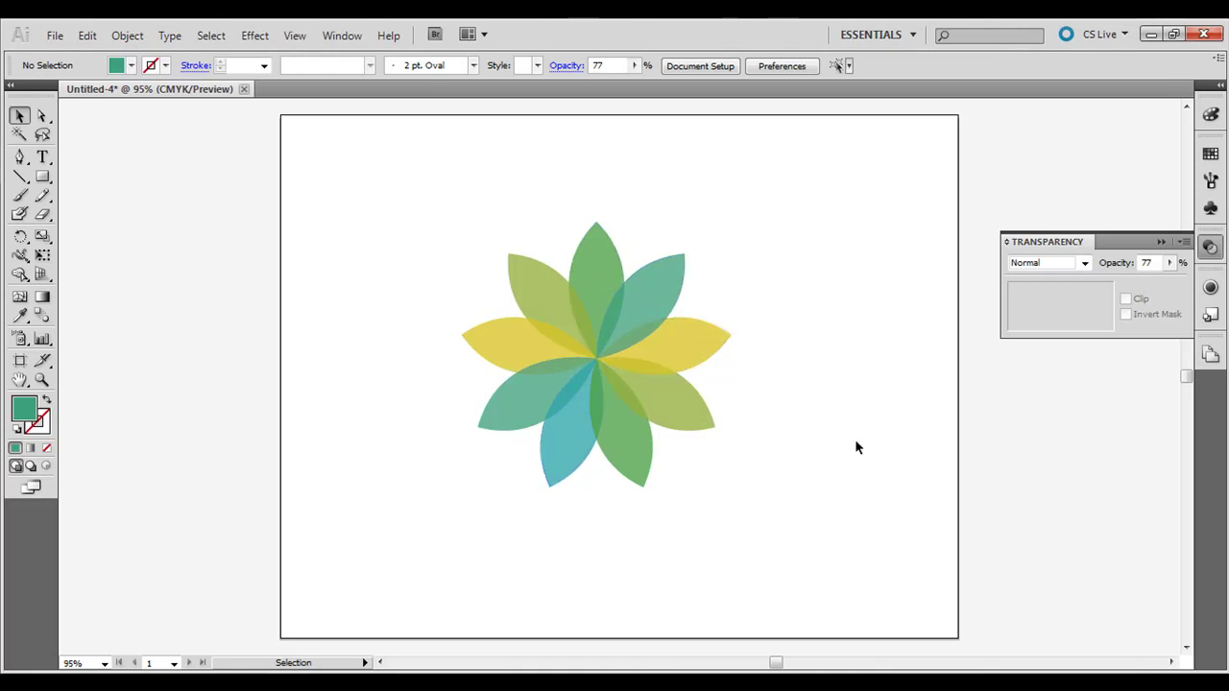
Marquee-select the whole flower and drag it up and to the left
{"action": "left_click_drag", "start_coordinate": [417, 158], "coordinate": [867, 595]}
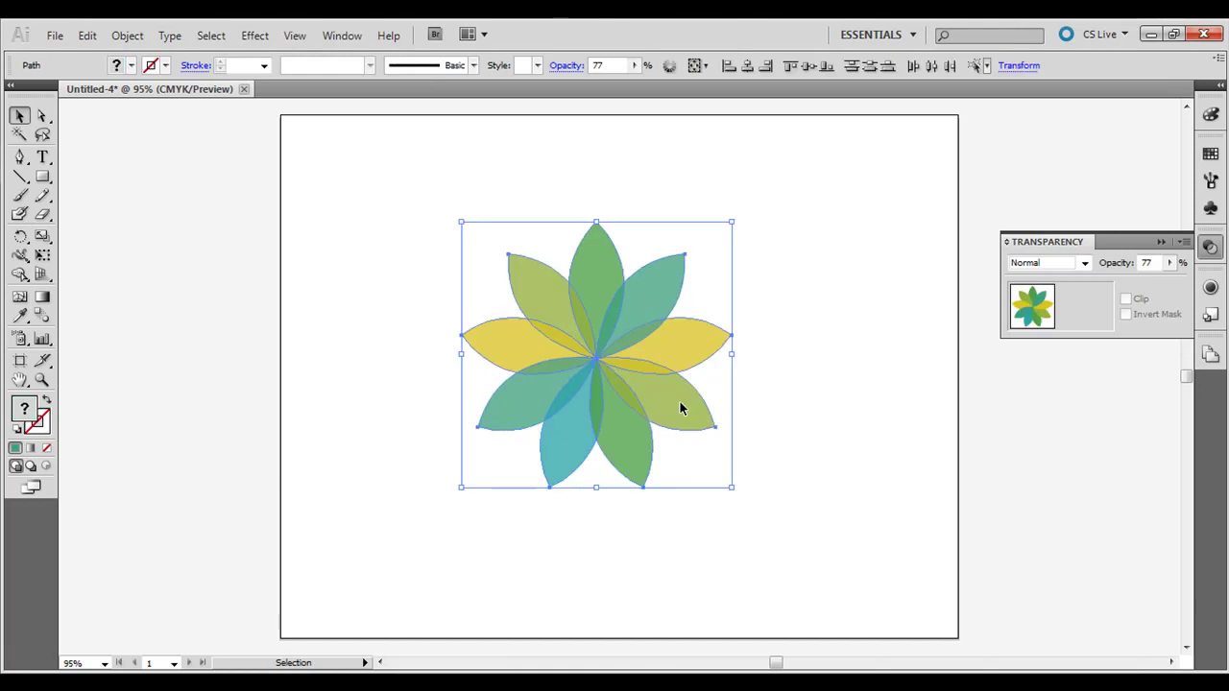
{"action": "left_click_drag", "start_coordinate": [680, 408], "coordinate": [544, 340]}
{"action": "left_click", "coordinate": [721, 437]}
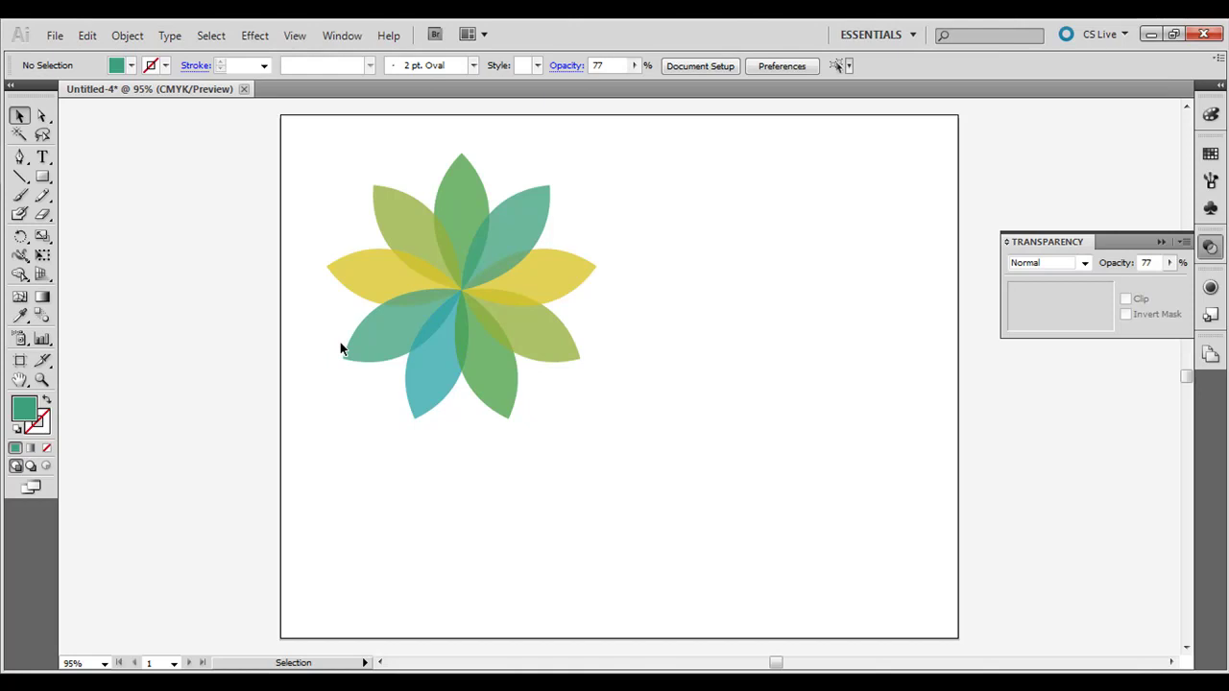
Draw a curved test leaf with the Pen tool beside the flower, then delete it
{"action": "left_click_drag", "start_coordinate": [42, 177], "coordinate": [113, 225]}
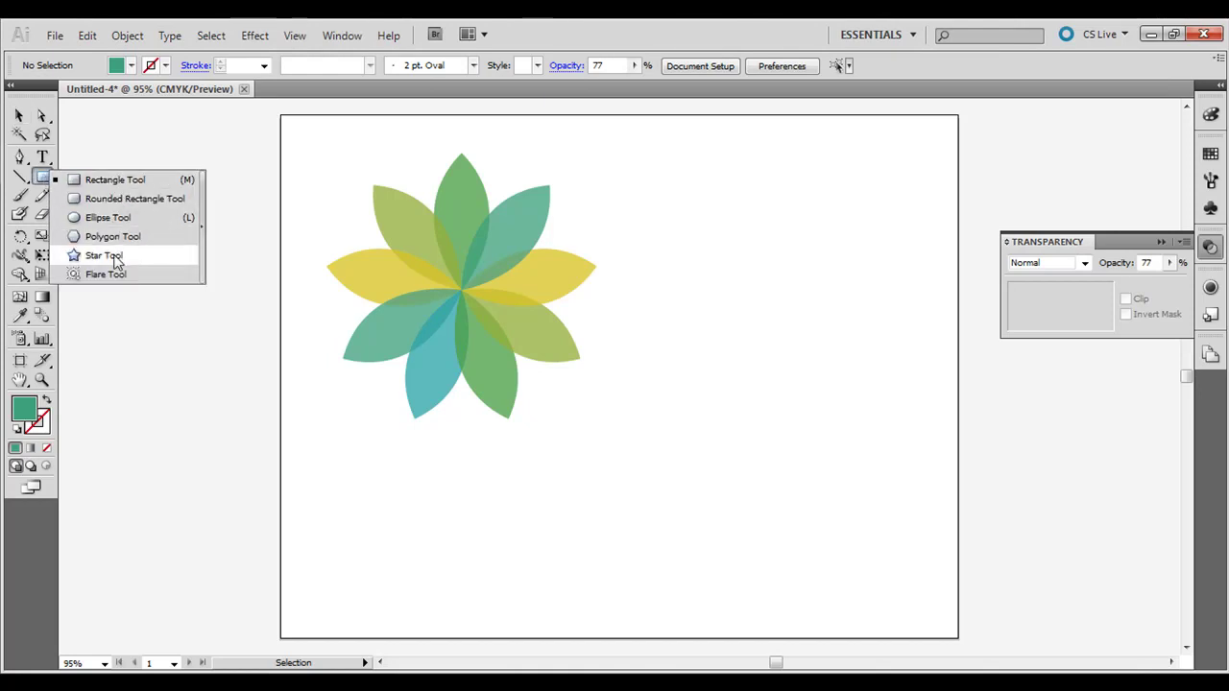
{"action": "left_click_drag", "start_coordinate": [116, 261], "coordinate": [42, 181]}
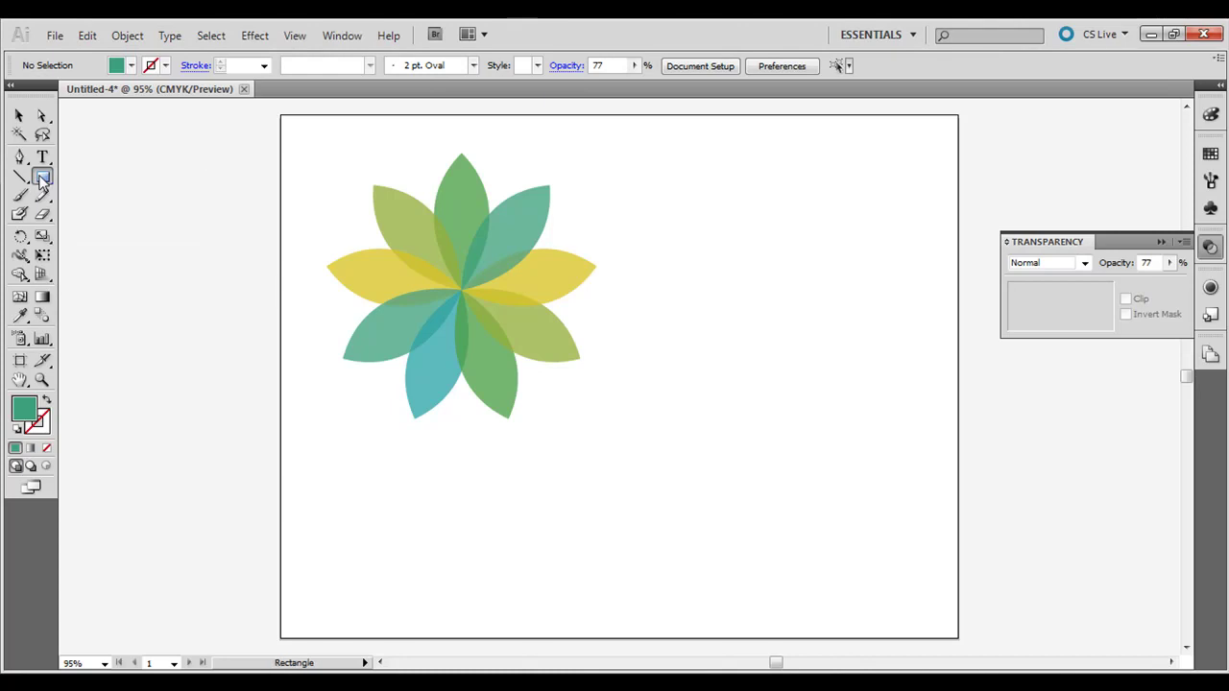
{"action": "left_click", "coordinate": [18, 157]}
{"action": "left_click", "coordinate": [712, 348]}
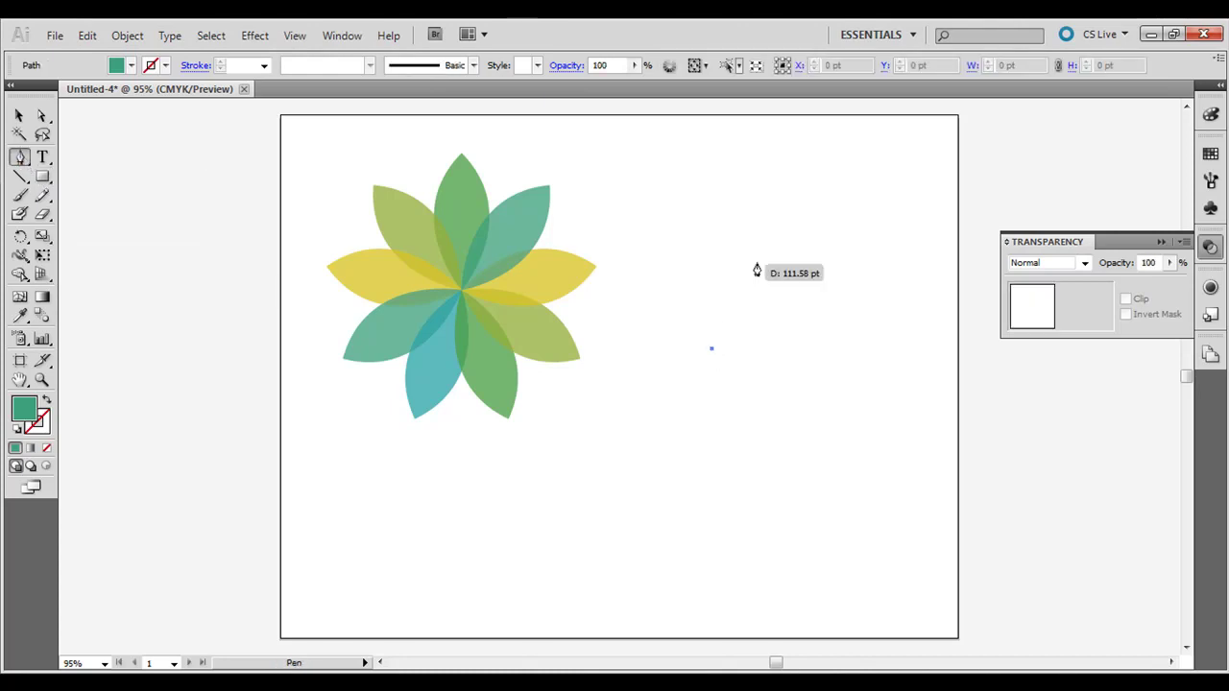
{"action": "left_click_drag", "start_coordinate": [768, 230], "coordinate": [737, 188]}
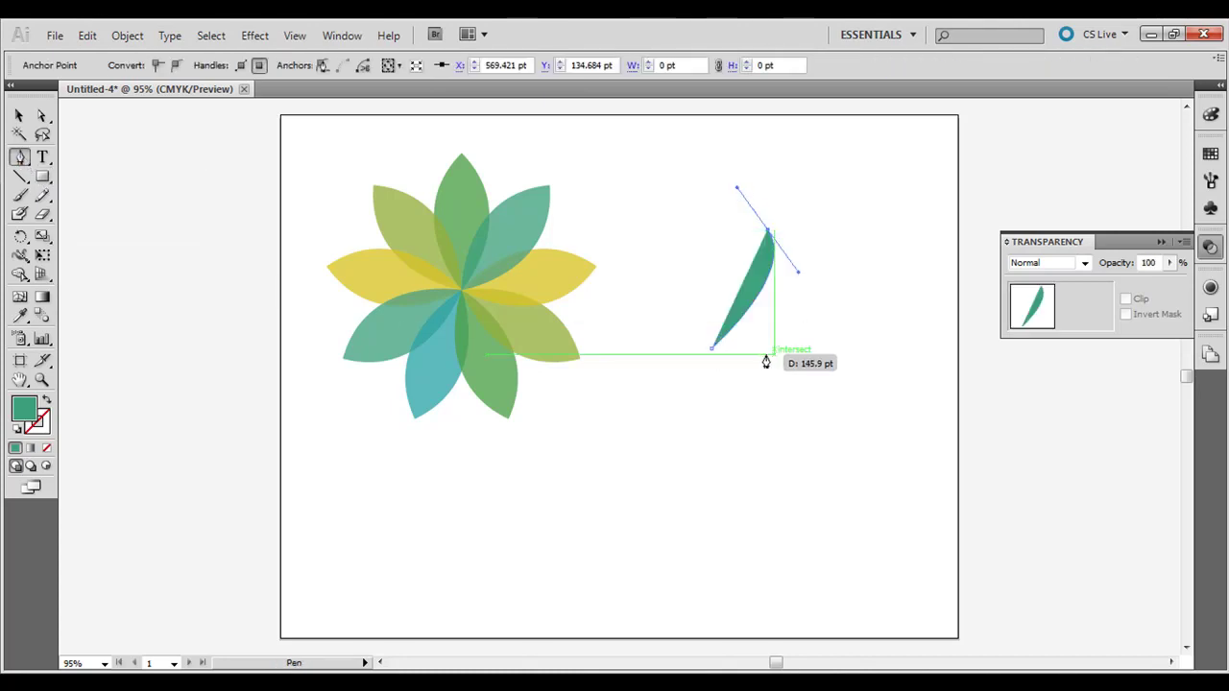
{"action": "left_click_drag", "start_coordinate": [711, 347], "coordinate": [580, 350]}
{"action": "left_click", "coordinate": [20, 116]}
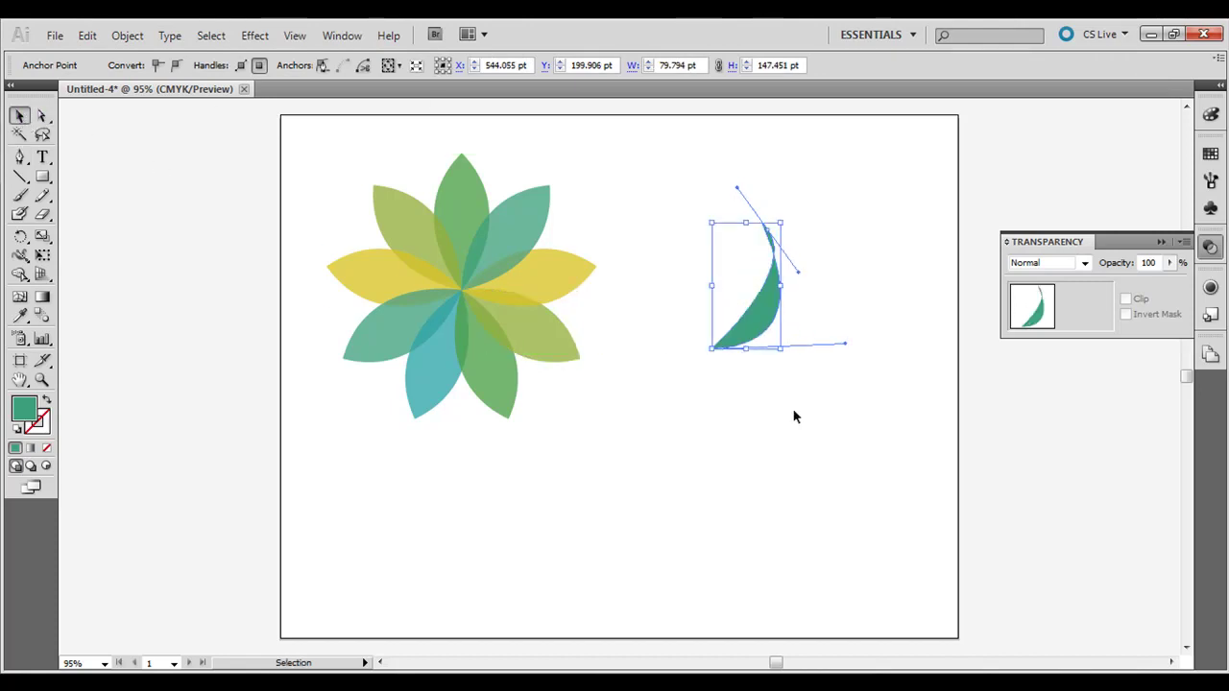
{"action": "key", "text": "Delete"}
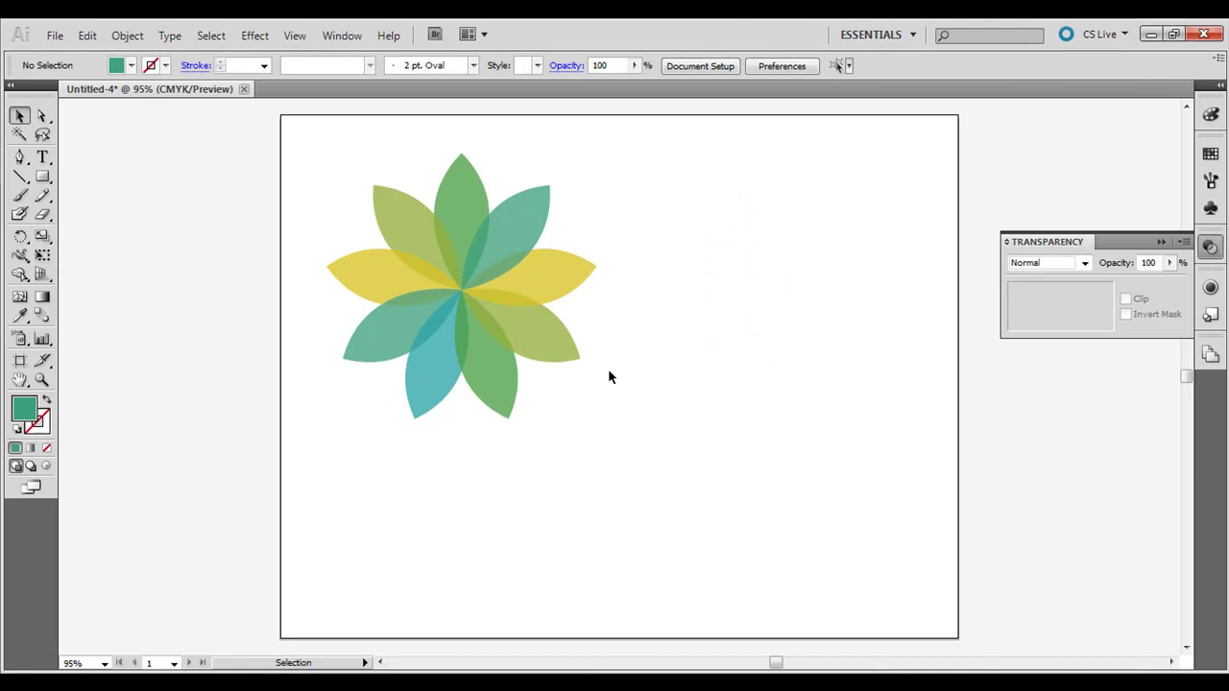
Draw a green circle right of the flower and Alt-drag an overlapping copy to its right
{"action": "mouse_move", "coordinate": [43, 177]}
{"action": "left_mouse_down"}
{"action": "mouse_move", "coordinate": [96, 204]}
{"action": "mouse_move", "coordinate": [96, 217]}
{"action": "left_mouse_up"}
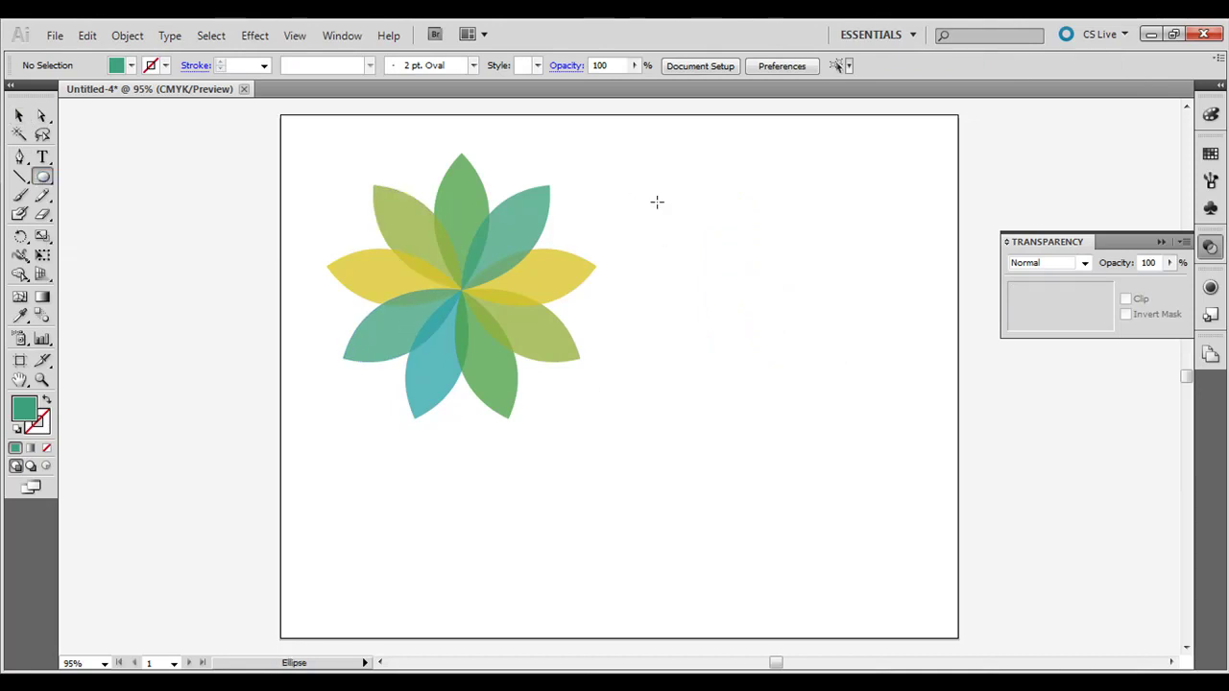
{"action": "left_click_drag", "start_coordinate": [657, 201], "coordinate": [768, 315]}
{"action": "key", "text": "v"}
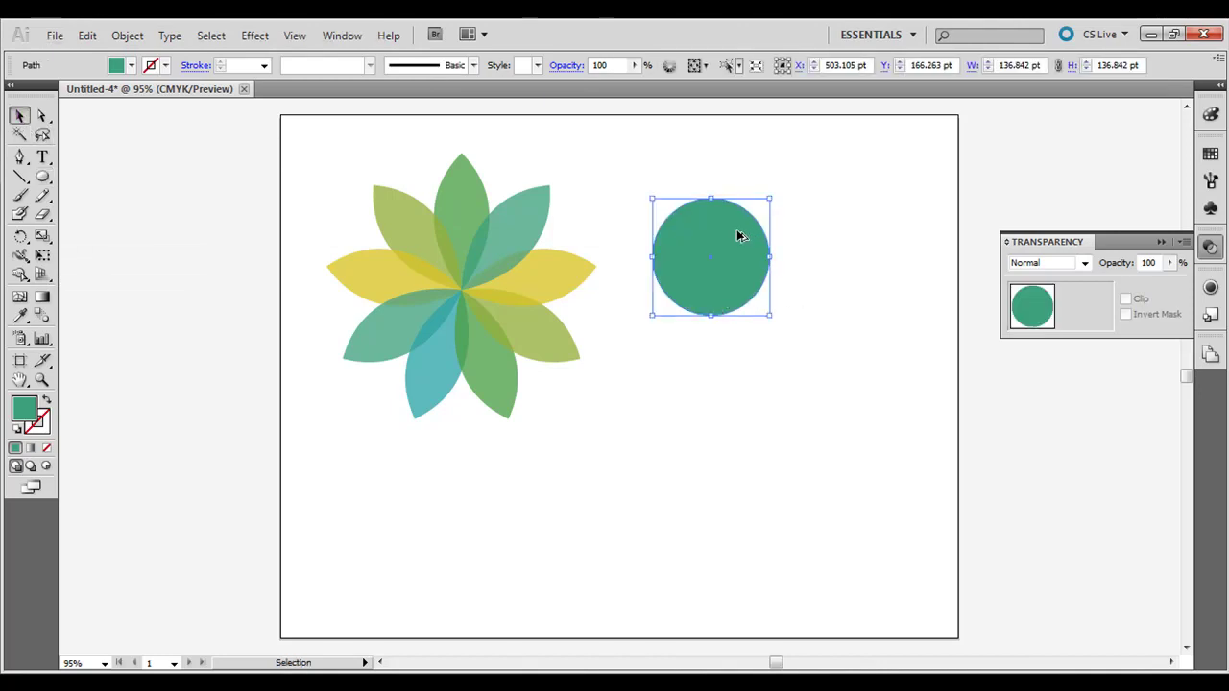
{"action": "left_click_drag", "start_coordinate": [740, 235], "coordinate": [812, 239]}
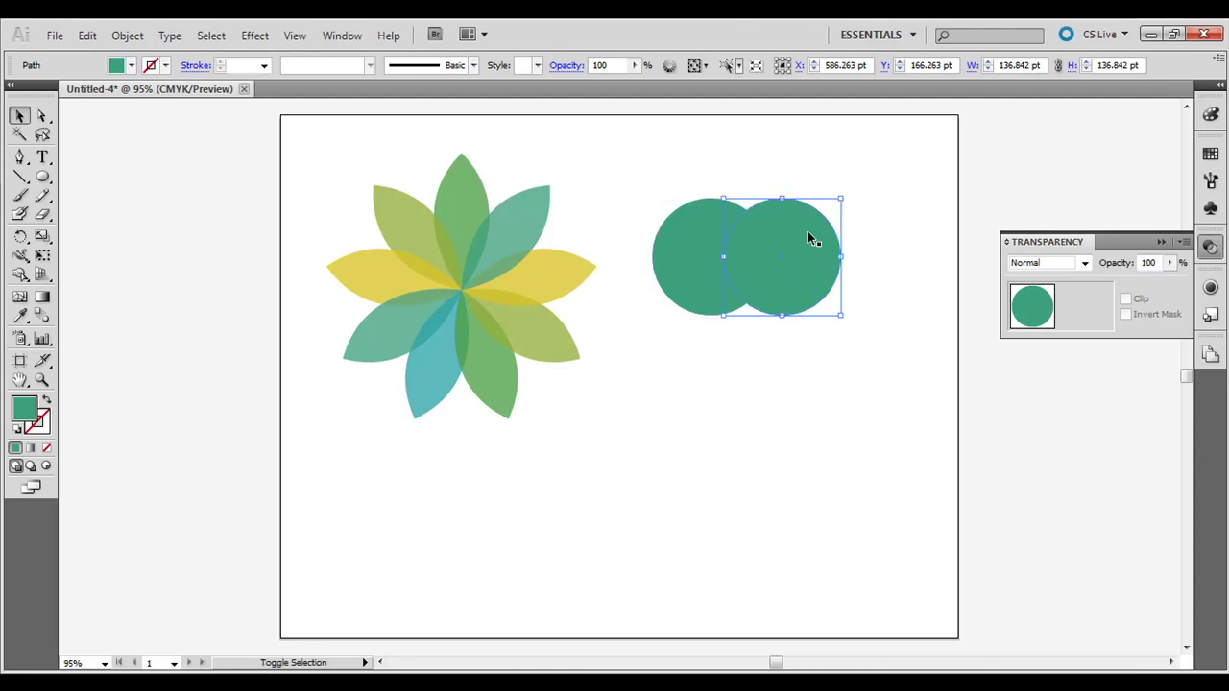
Select both circles and copy the pair straight down, forming a two-by-two cluster
{"action": "key", "text": "ctrl+shift+a"}
{"action": "key", "text": "alt"}
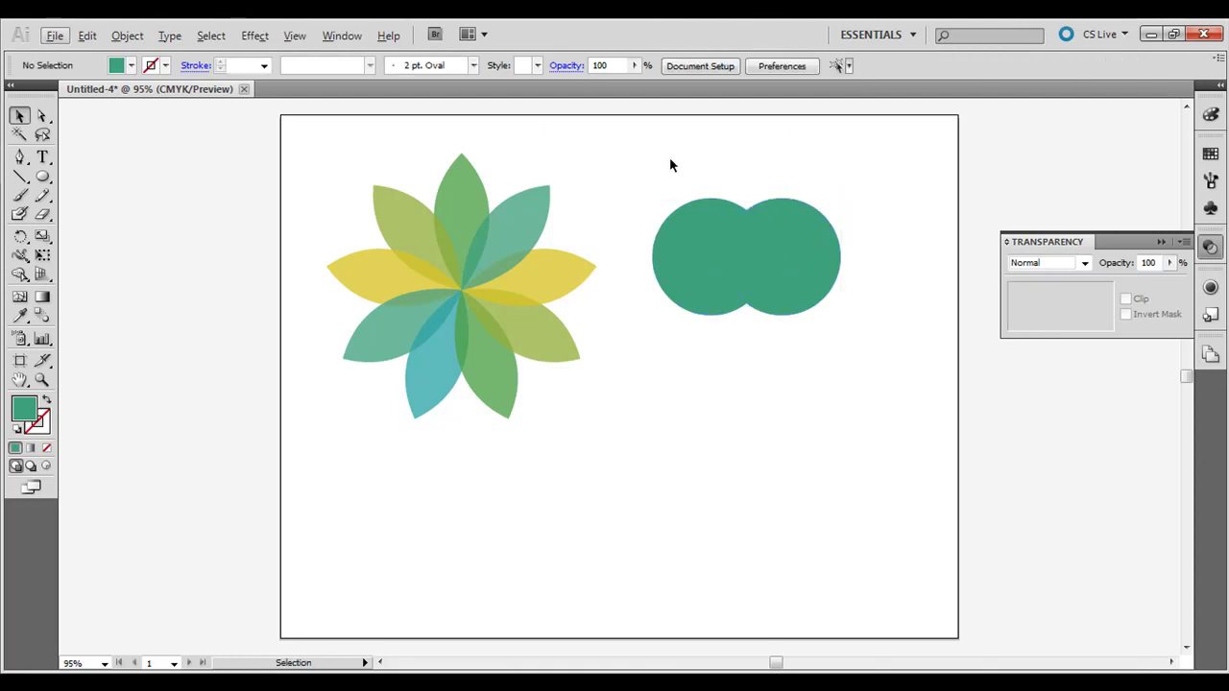
{"action": "mouse_move", "coordinate": [670, 165]}
{"action": "left_mouse_down"}
{"action": "mouse_move", "coordinate": [774, 239]}
{"action": "mouse_move", "coordinate": [796, 300]}
{"action": "left_mouse_up"}
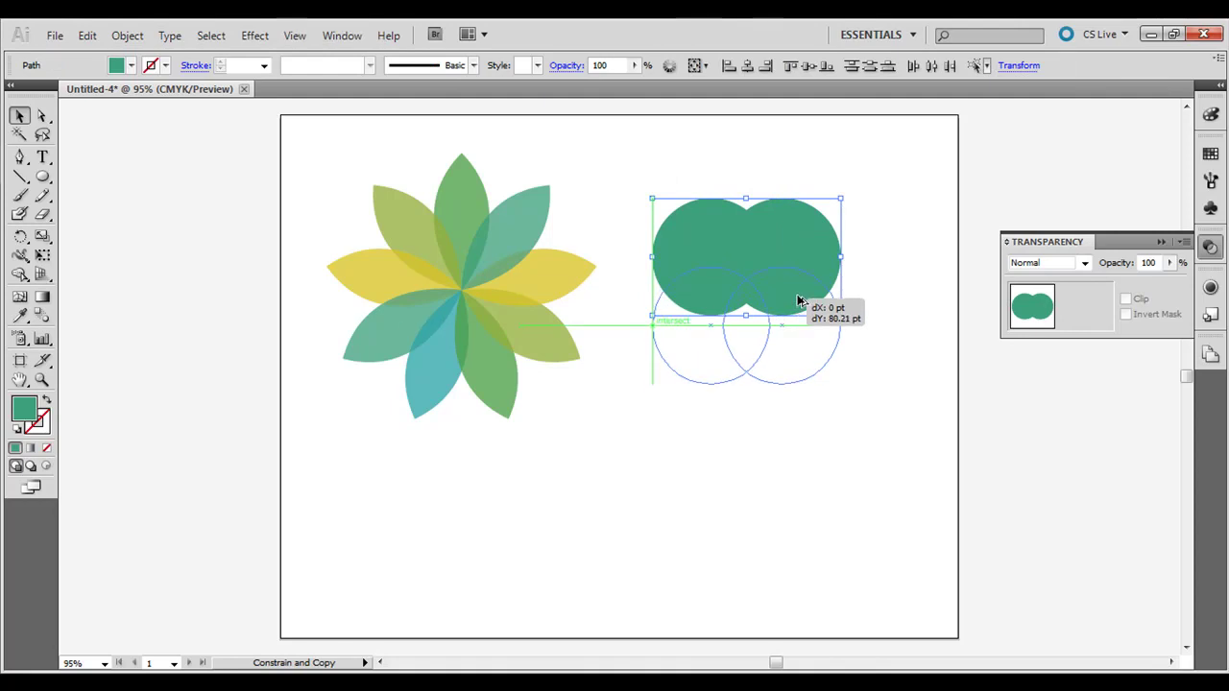
{"action": "left_click_drag", "start_coordinate": [797, 303], "coordinate": [797, 304]}
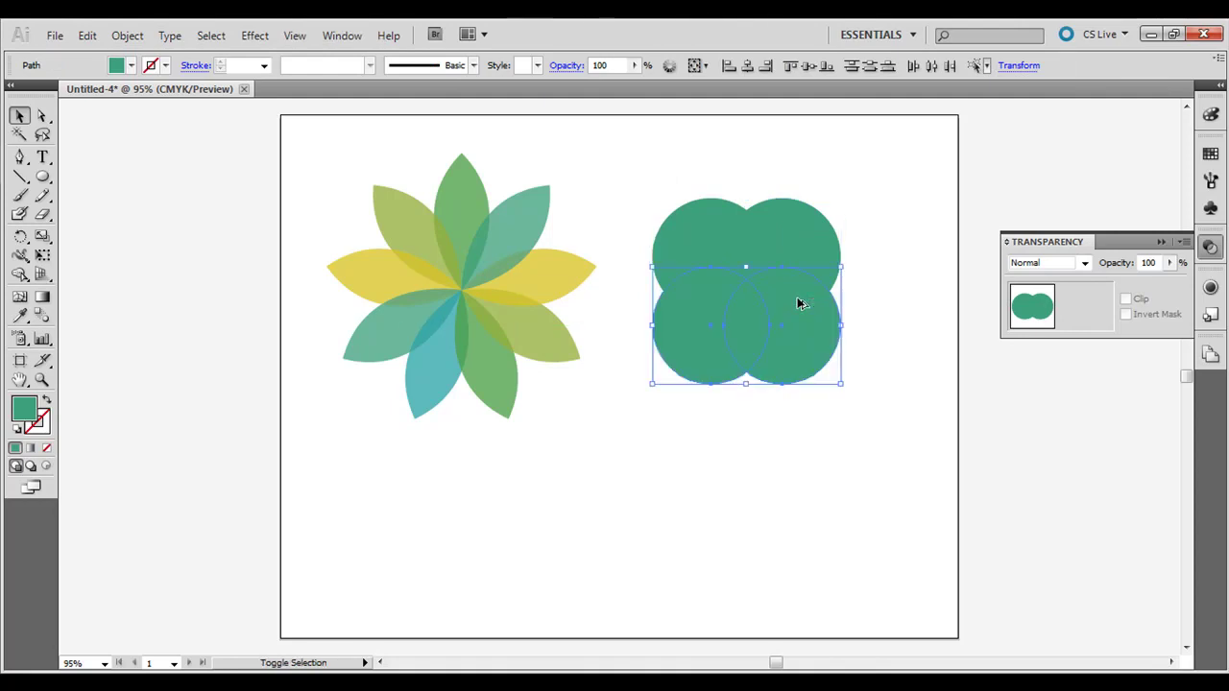
{"action": "left_click", "coordinate": [811, 257]}
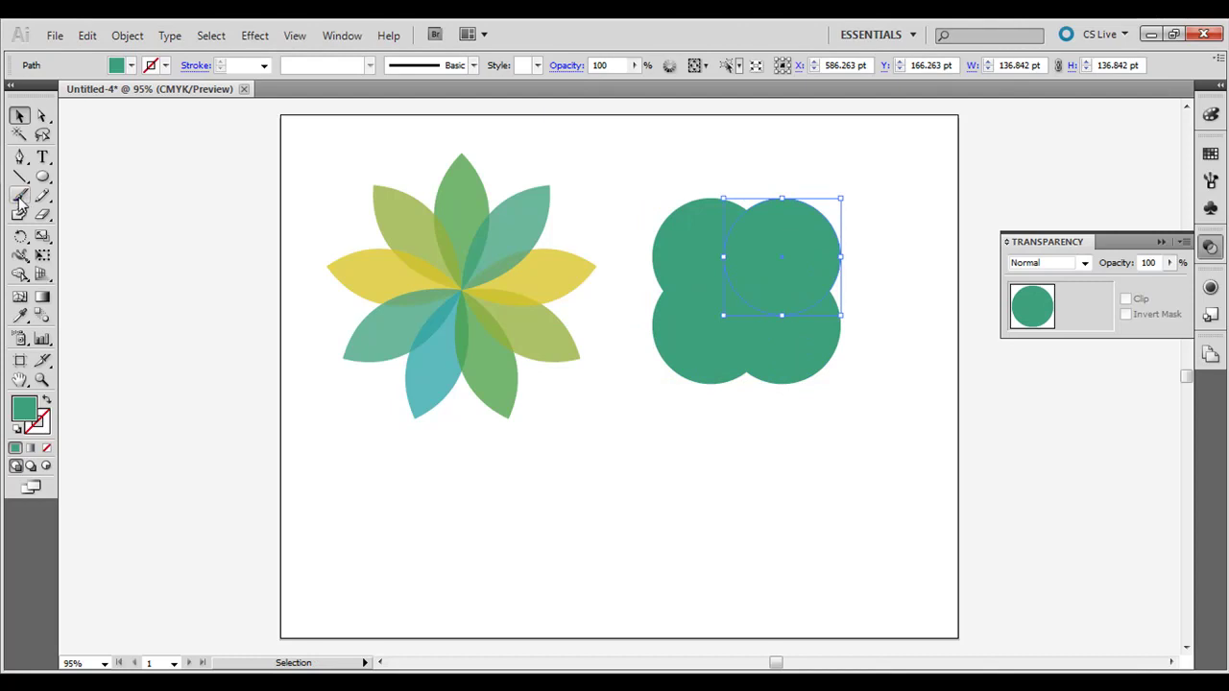
Eyedrop the yellow petal onto the top-right circle and the blue petal onto the bottom-left circle
{"action": "left_click", "coordinate": [19, 316]}
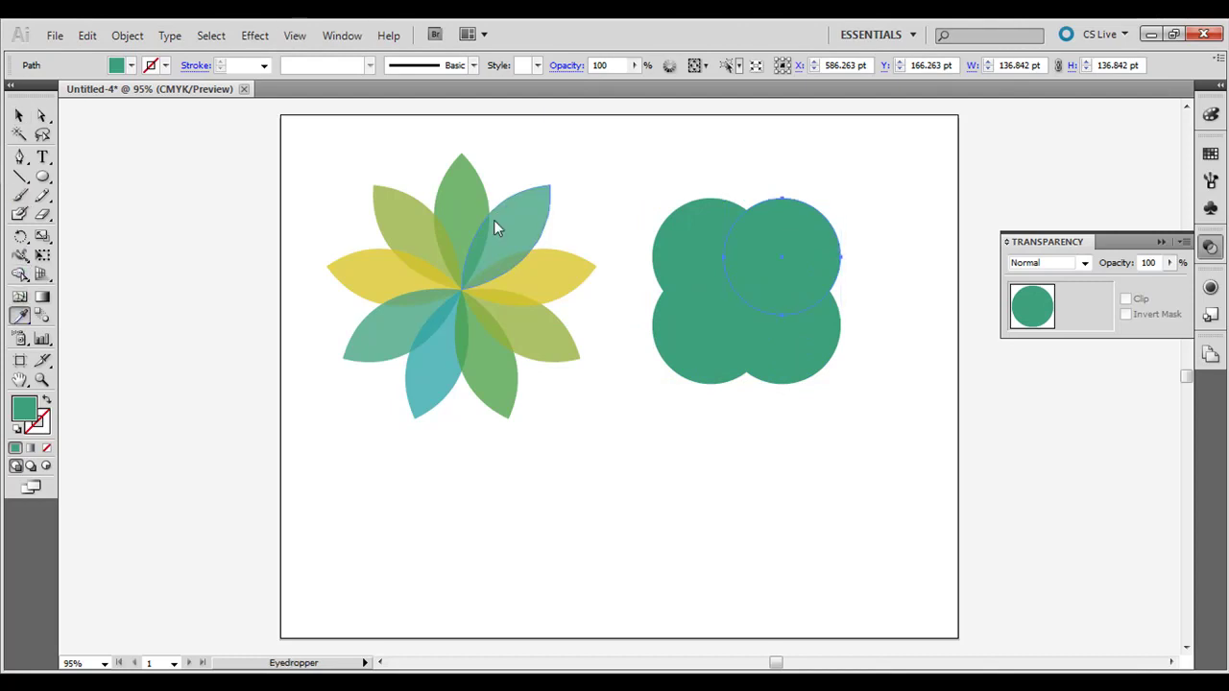
{"action": "left_click", "coordinate": [557, 273]}
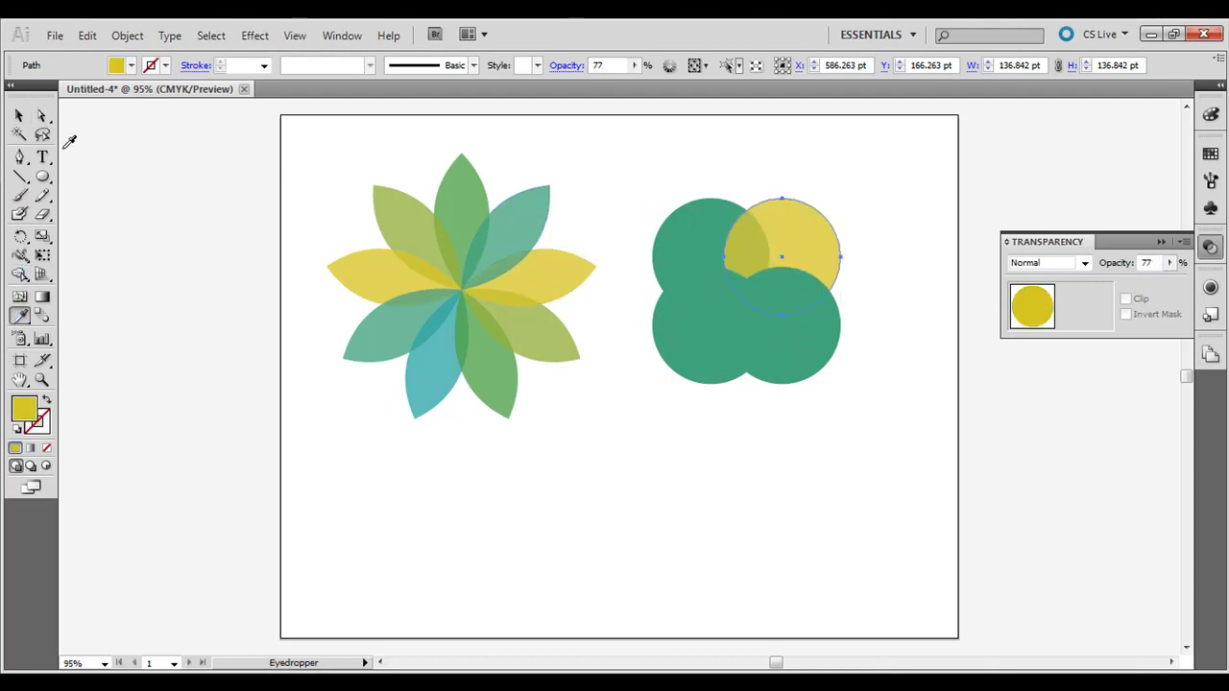
{"action": "left_click", "coordinate": [19, 116]}
{"action": "left_click", "coordinate": [698, 353]}
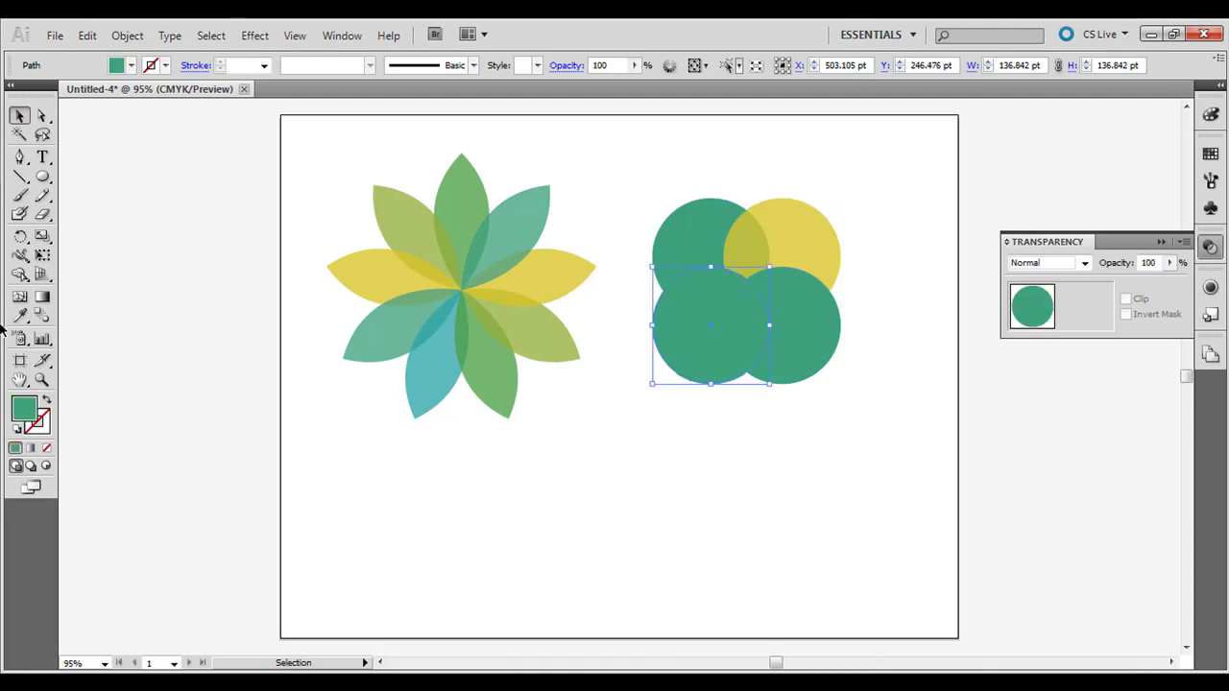
{"action": "left_click", "coordinate": [19, 316]}
{"action": "left_click", "coordinate": [438, 350]}
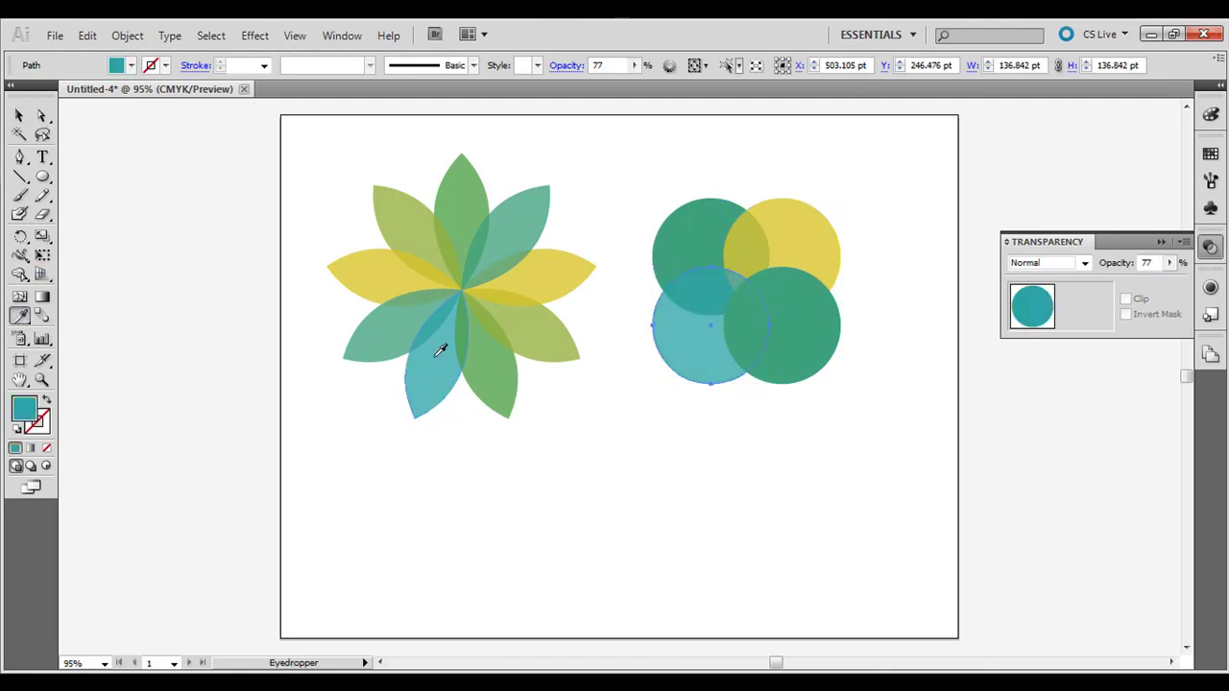
Eyedrop the green petal onto the top-left circle and the teal petal onto the bottom-right circle
{"action": "left_click", "coordinate": [19, 116]}
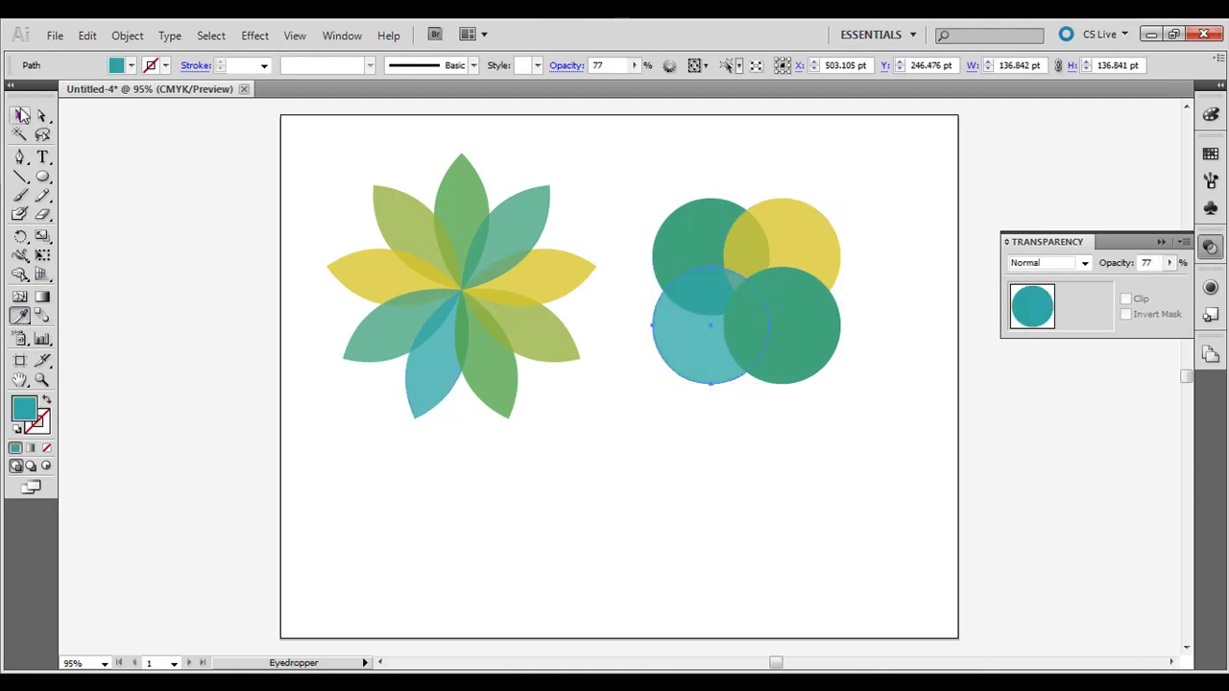
{"action": "left_click", "coordinate": [707, 230]}
{"action": "left_click", "coordinate": [19, 316]}
{"action": "left_click", "coordinate": [468, 185]}
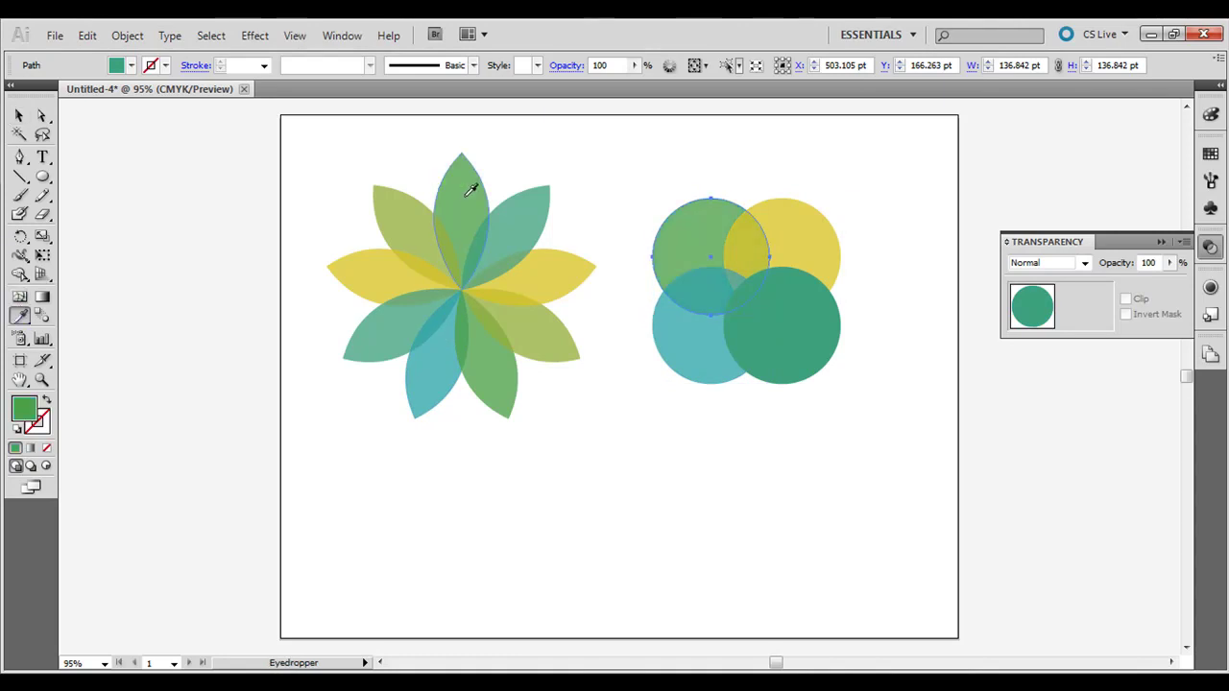
{"action": "left_click", "coordinate": [19, 116]}
{"action": "left_click", "coordinate": [802, 340]}
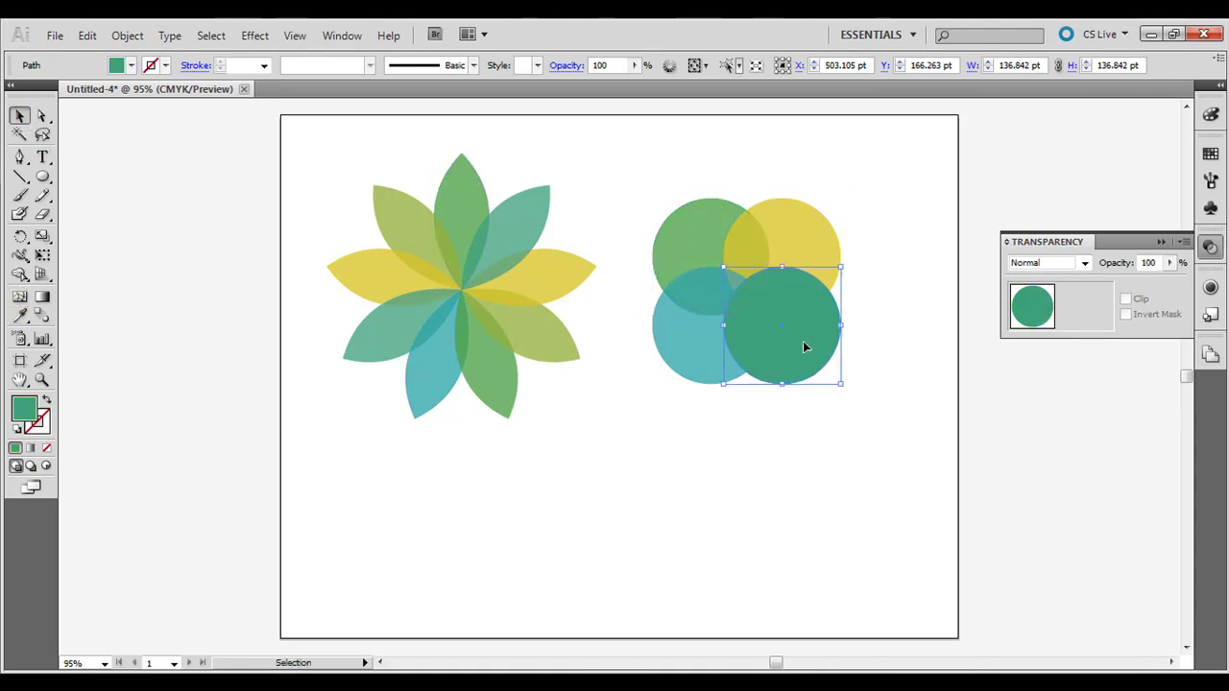
{"action": "left_click", "coordinate": [19, 316]}
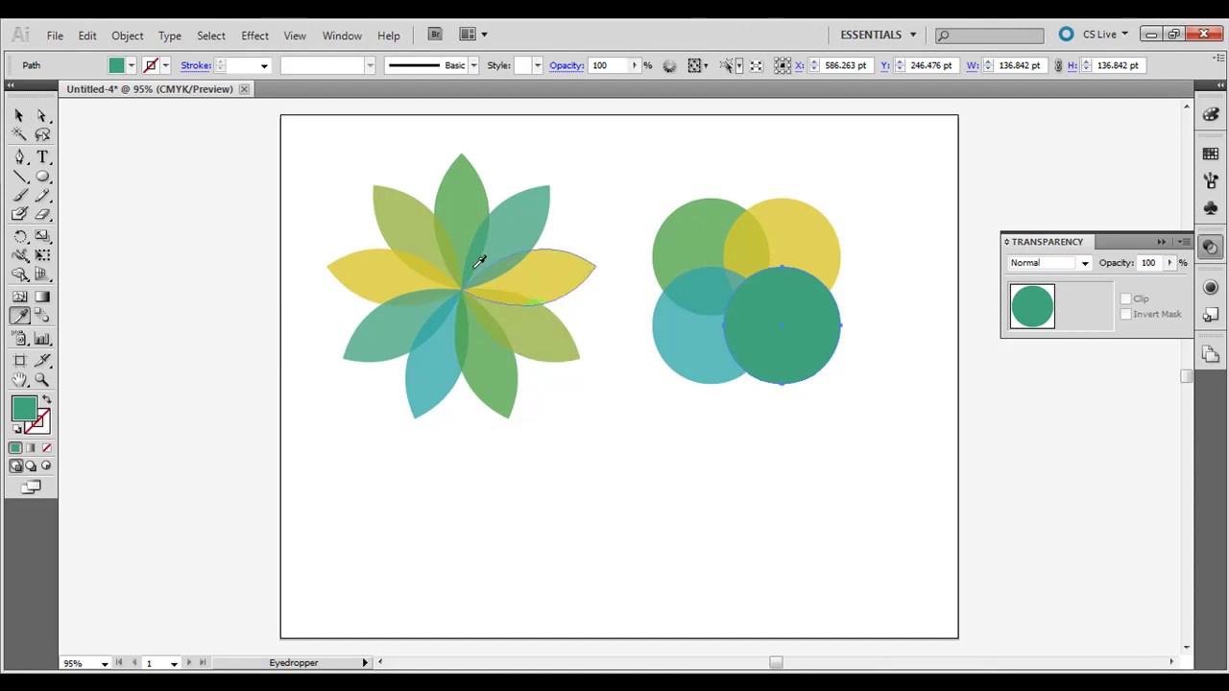
{"action": "left_click", "coordinate": [402, 330]}
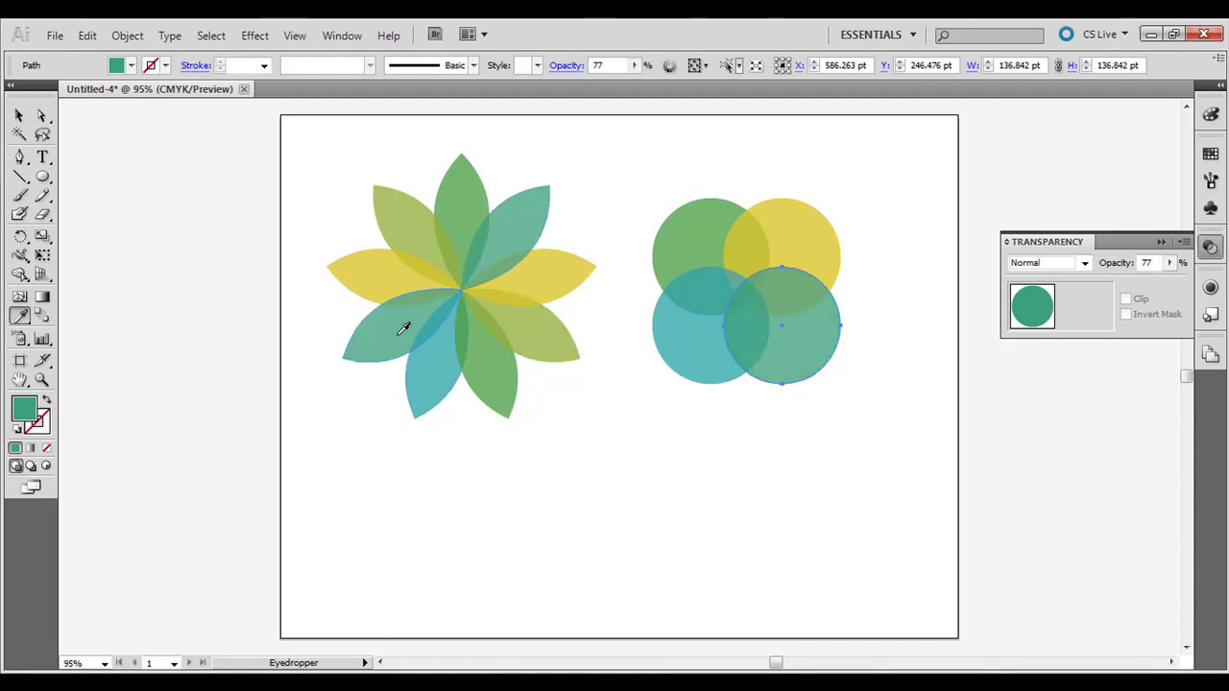
Cancel the Move dialog, then select flower and circles together to check and deselect
{"action": "double_click", "coordinate": [19, 117]}
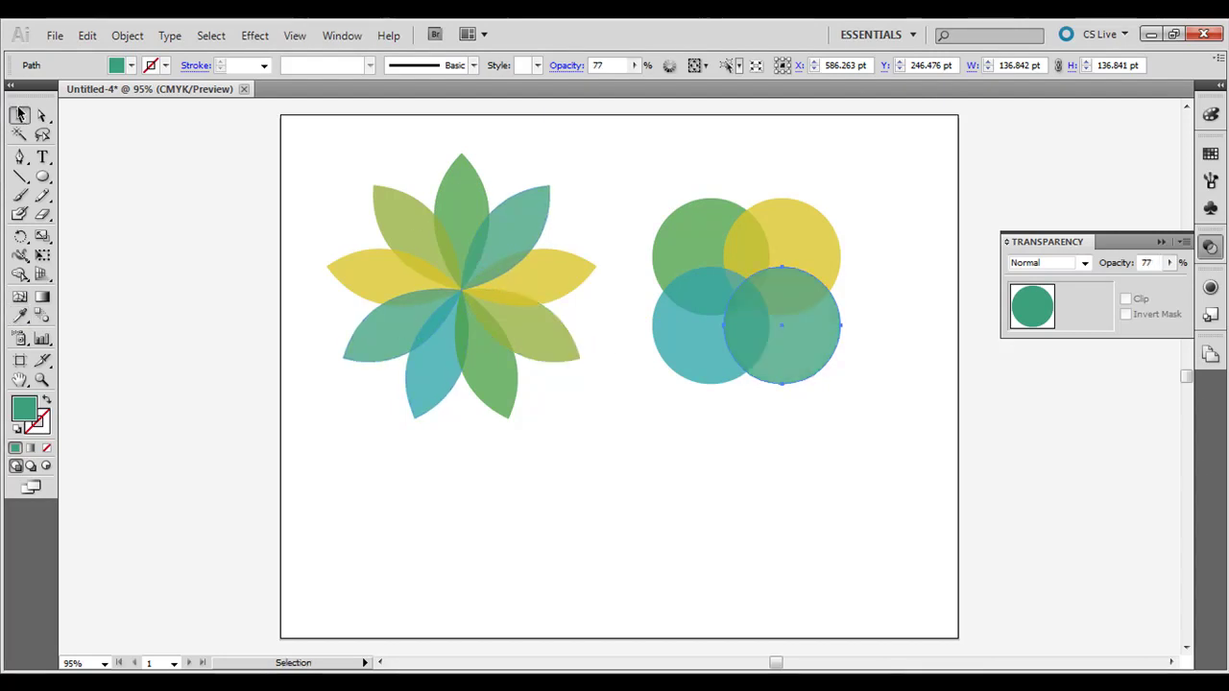
{"action": "left_click", "coordinate": [694, 304]}
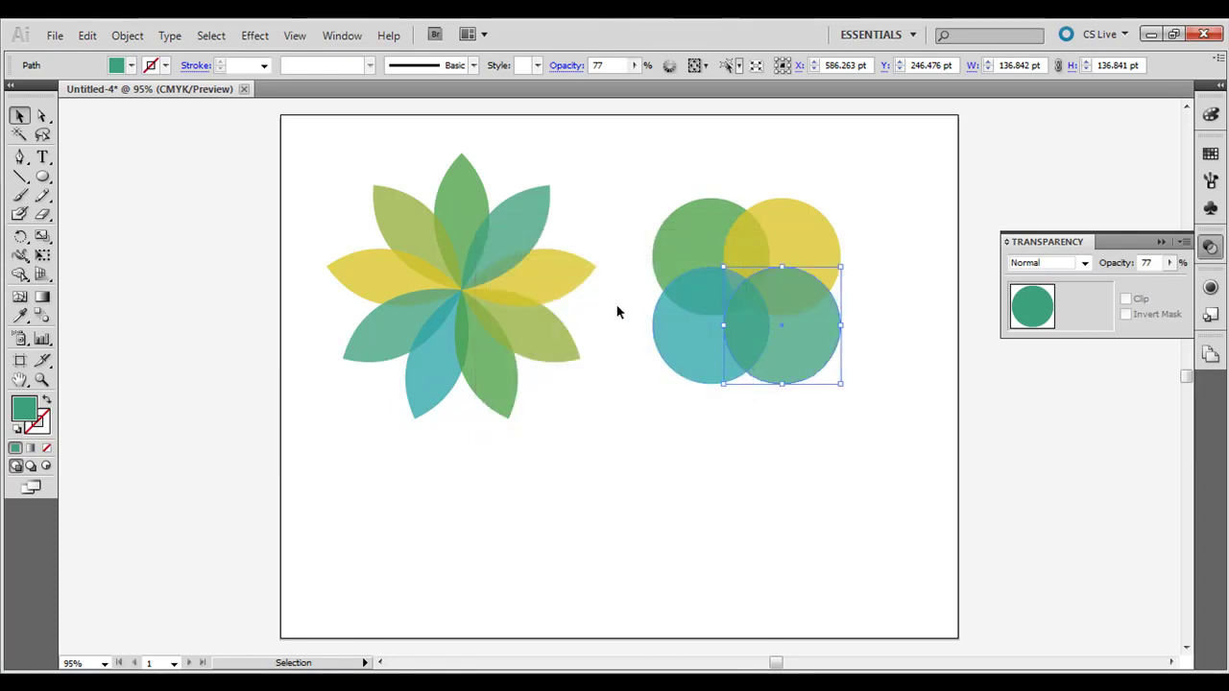
{"action": "left_click", "coordinate": [262, 239]}
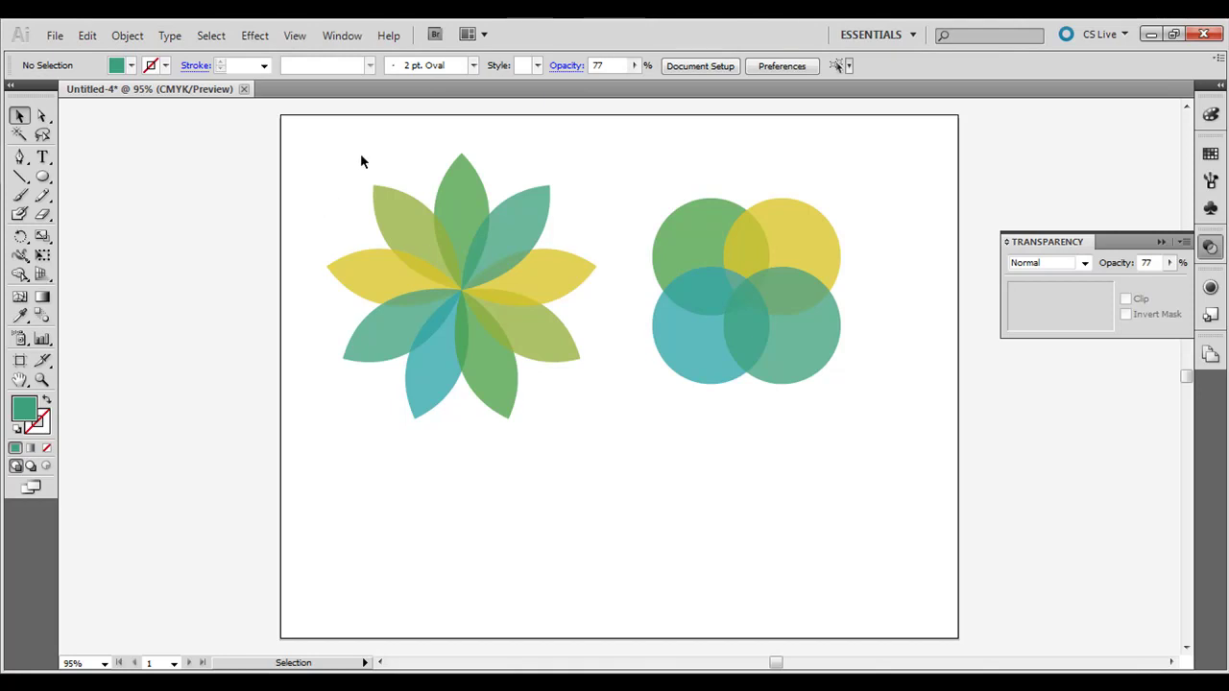
{"action": "left_click_drag", "start_coordinate": [307, 146], "coordinate": [834, 414]}
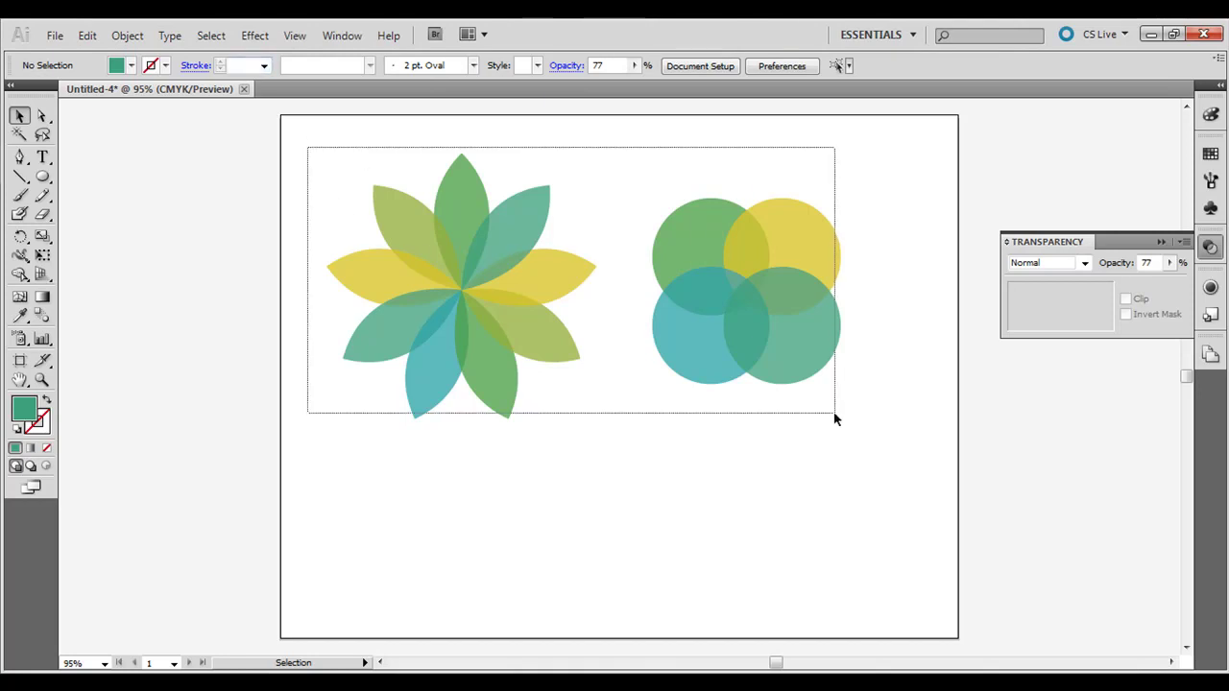
{"action": "left_click", "coordinate": [842, 559]}
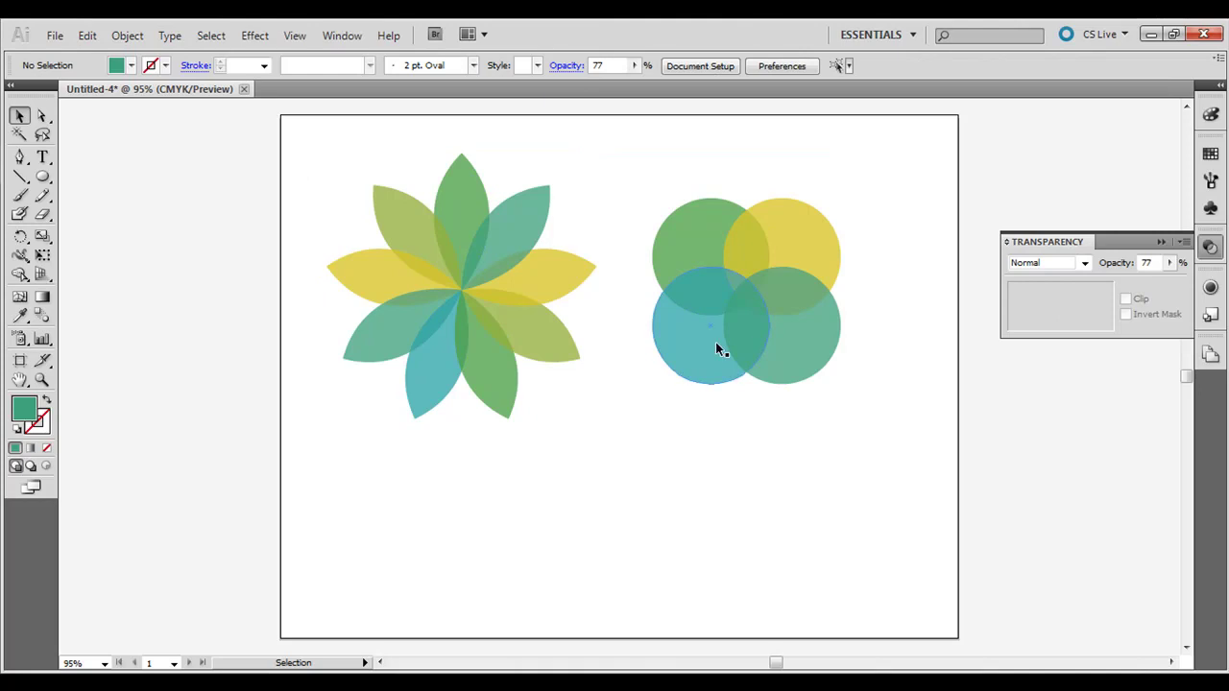